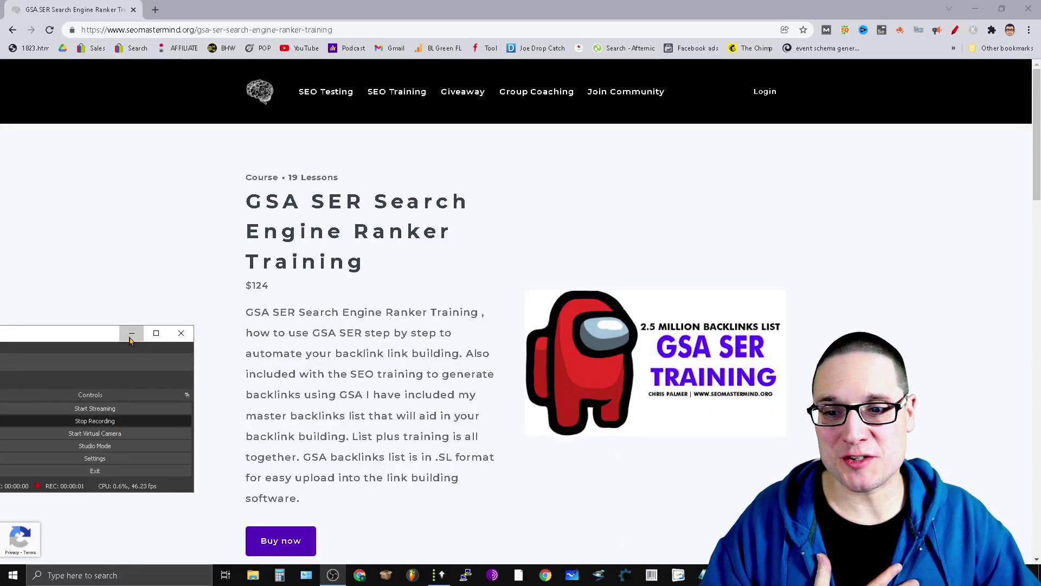
Minimize OBS and switch to GSA Search Engine Ranker showing the youtube.com-2 project.
left_click(131, 333)
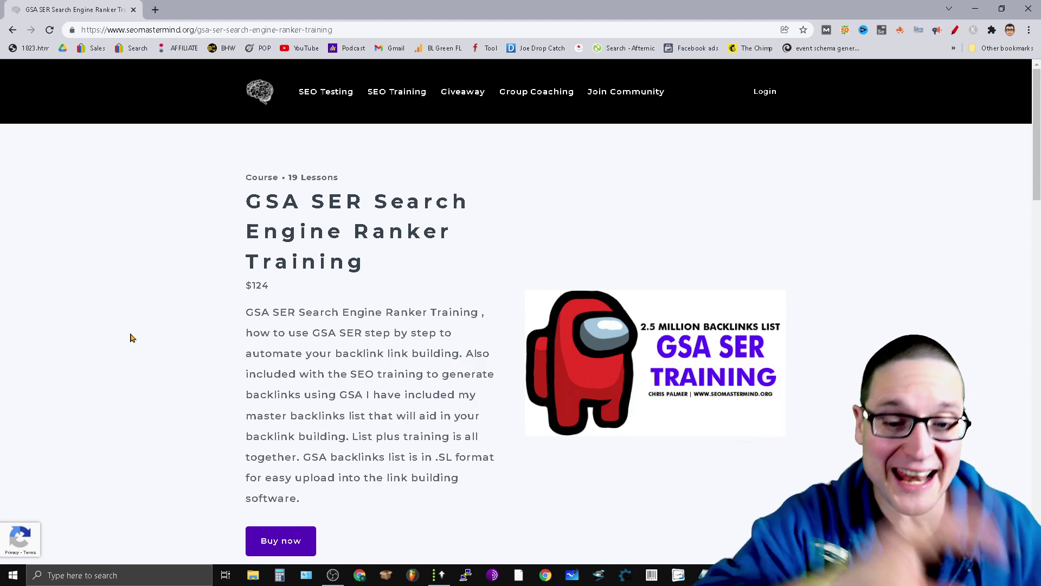
left_click(449, 580)
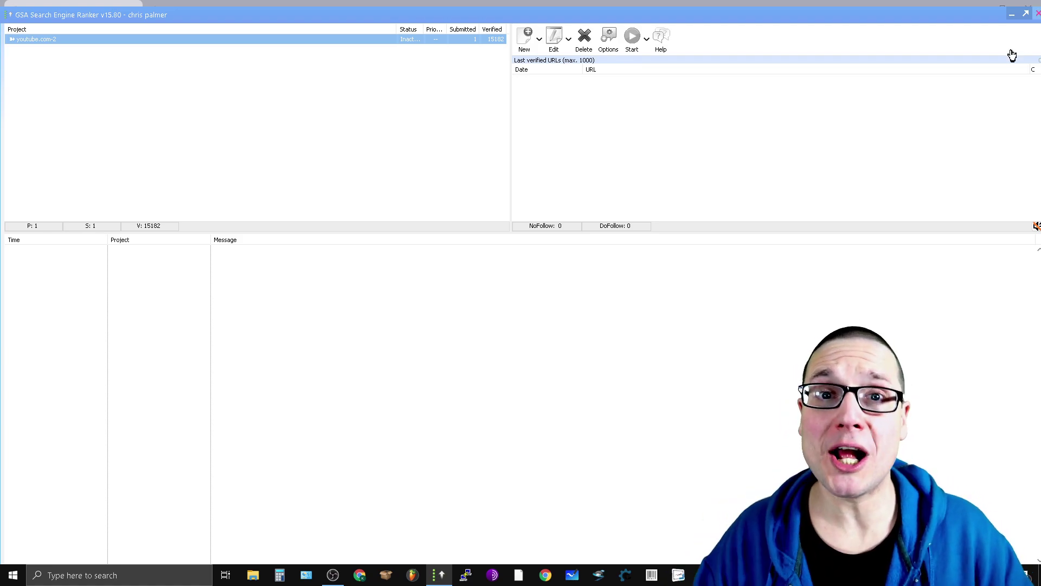
Create a new project targeting Article, Blog Comment, Directory and Document Sharing platforms.
left_click(522, 45)
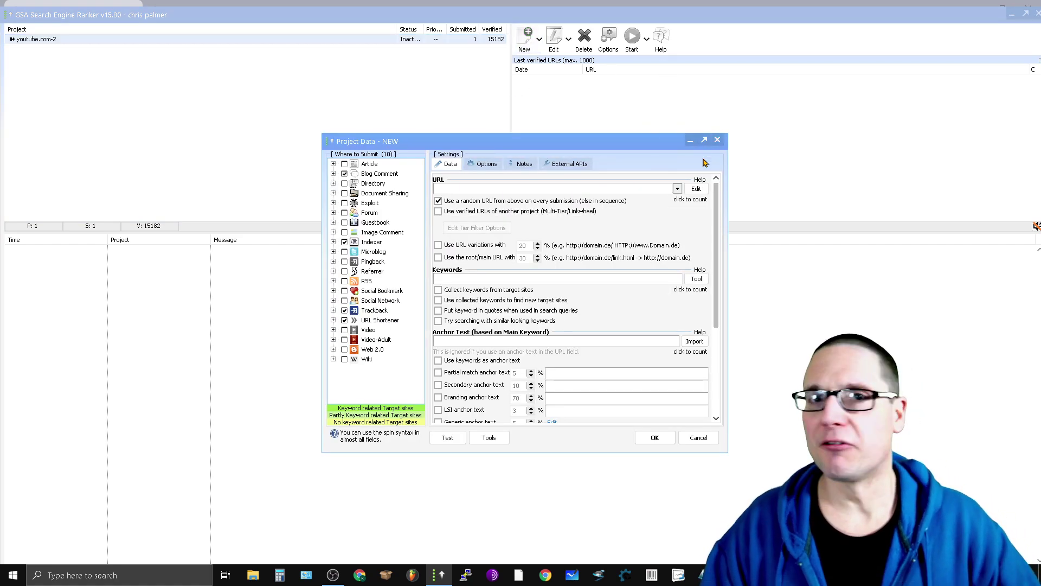
left_click(344, 164)
left_click(345, 174)
left_click(344, 184)
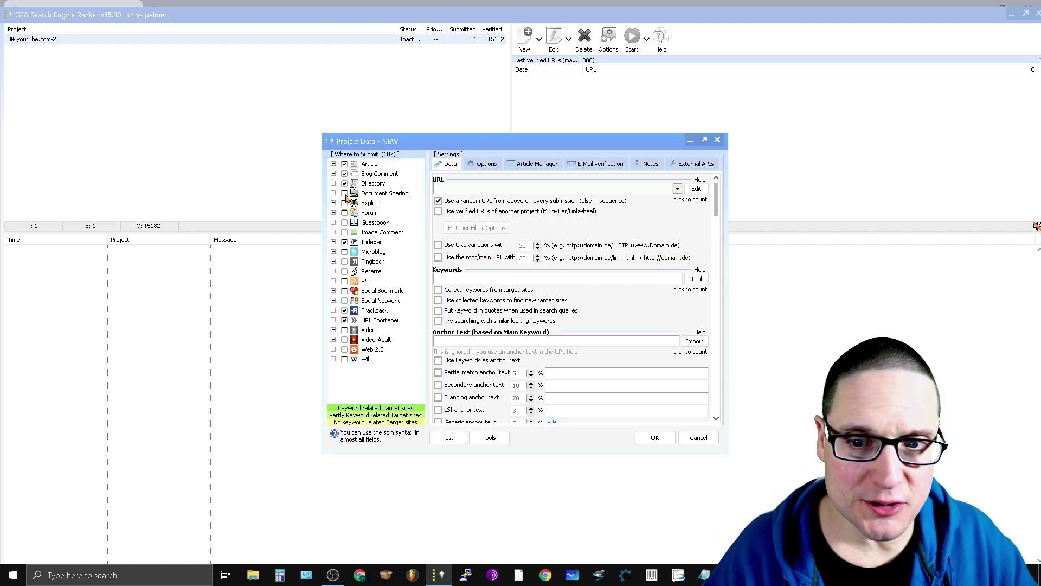
left_click(345, 194)
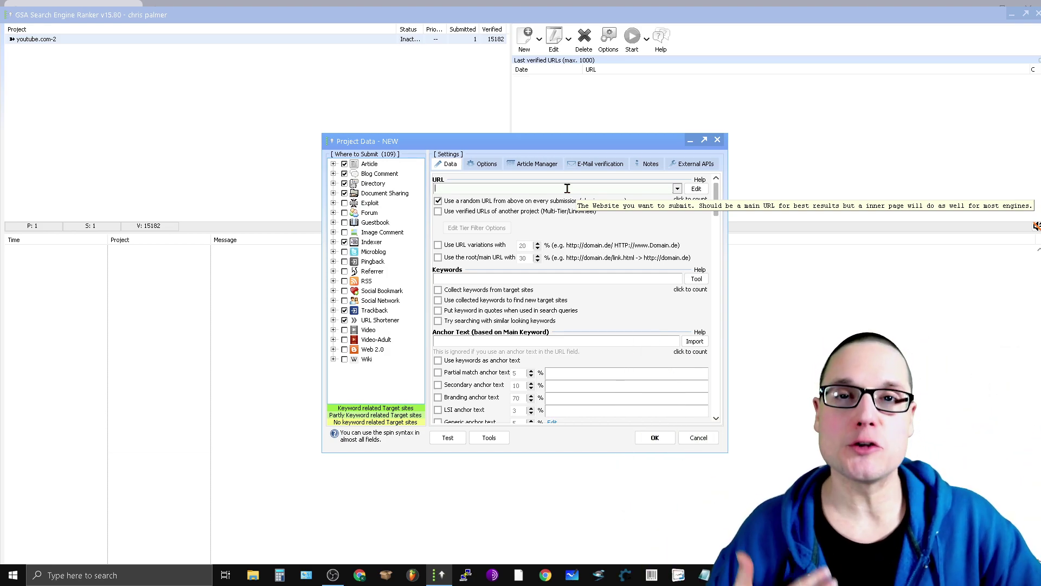
Close the unsaved new project and open youtube.com-2 through Modify Project > Edit.
left_click(717, 140)
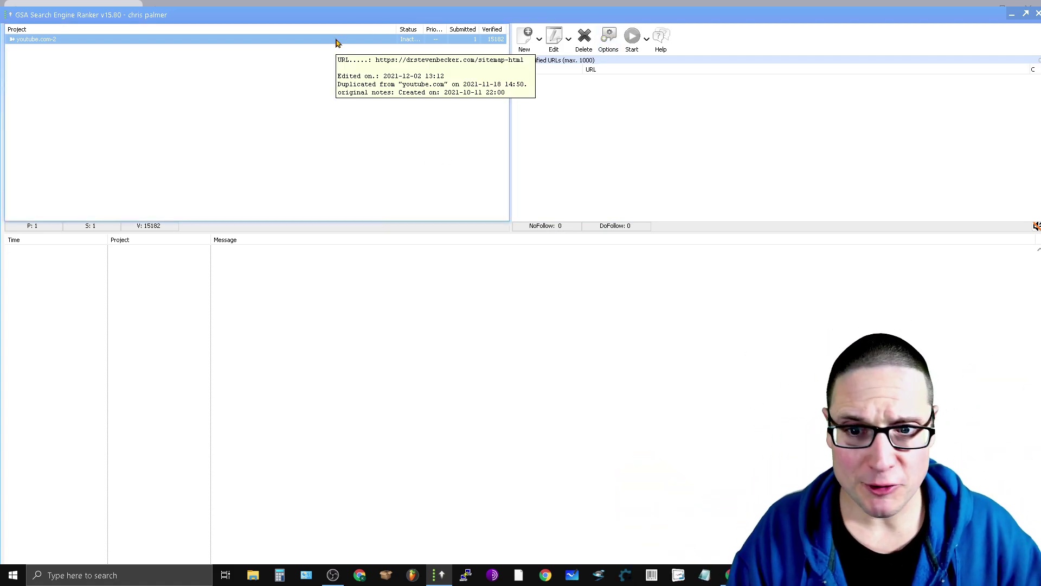
left_click(42, 63)
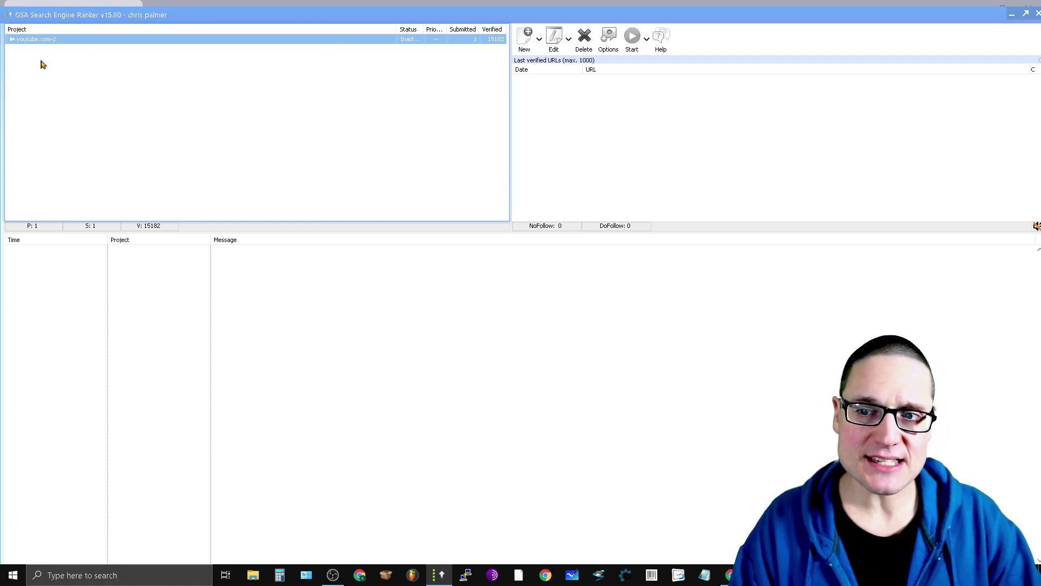
left_click(42, 64)
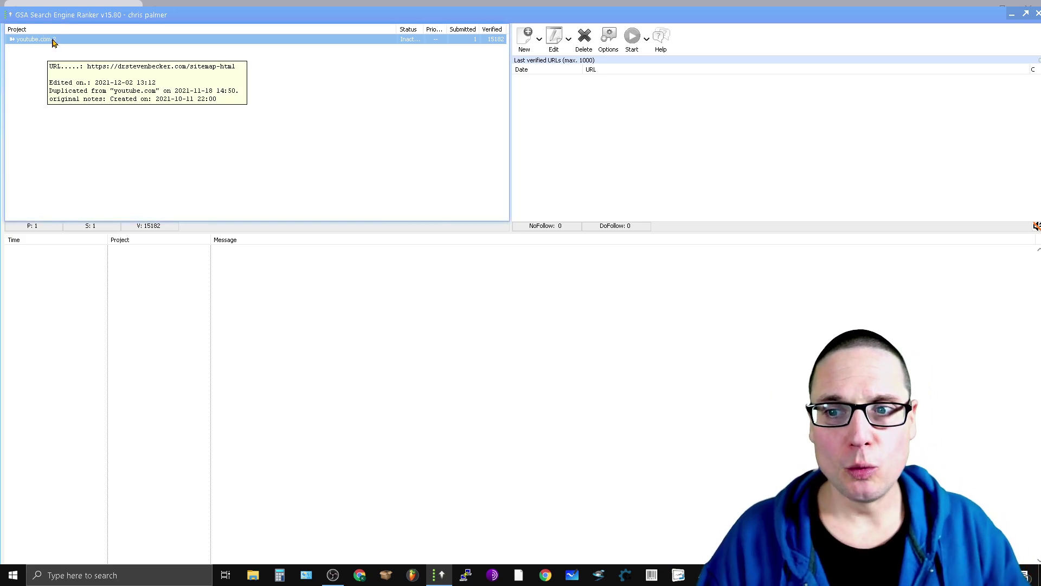
right_click(49, 39)
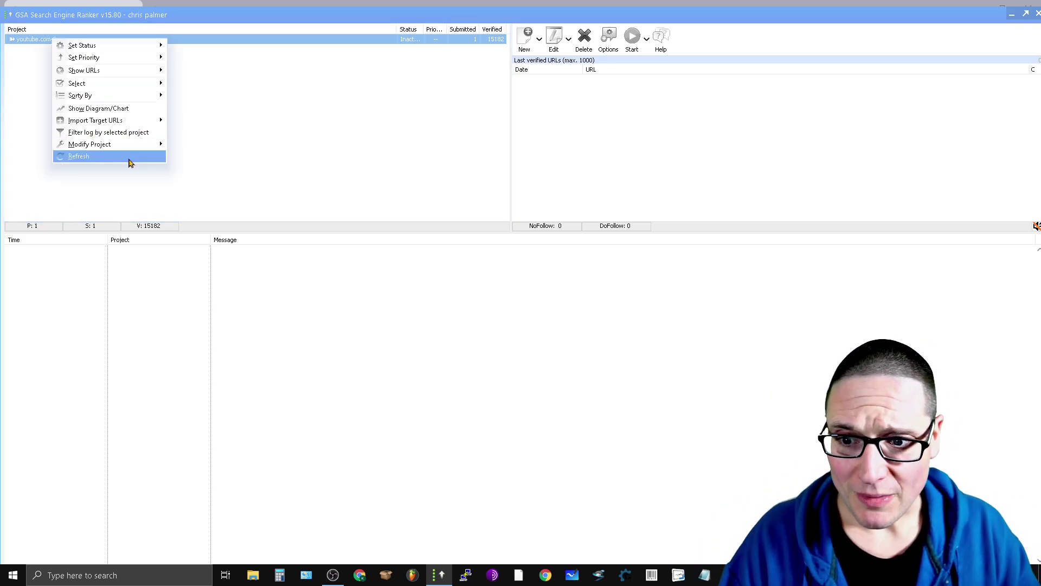
mouse_move(139, 144)
left_click(213, 149)
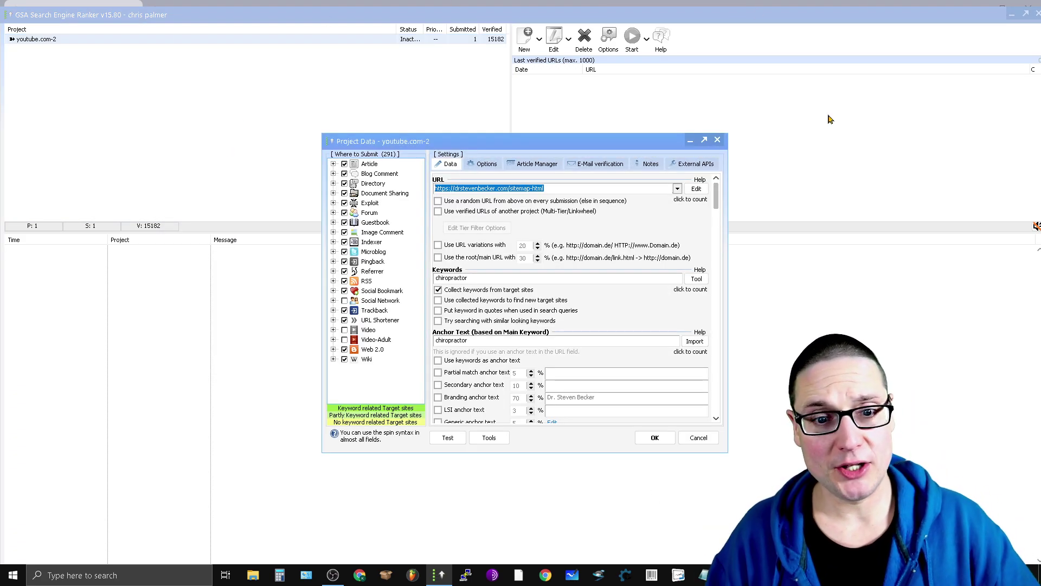
Maximize youtube.com-2's Project Data window and scroll its Options down to the URL filters.
left_click(704, 140)
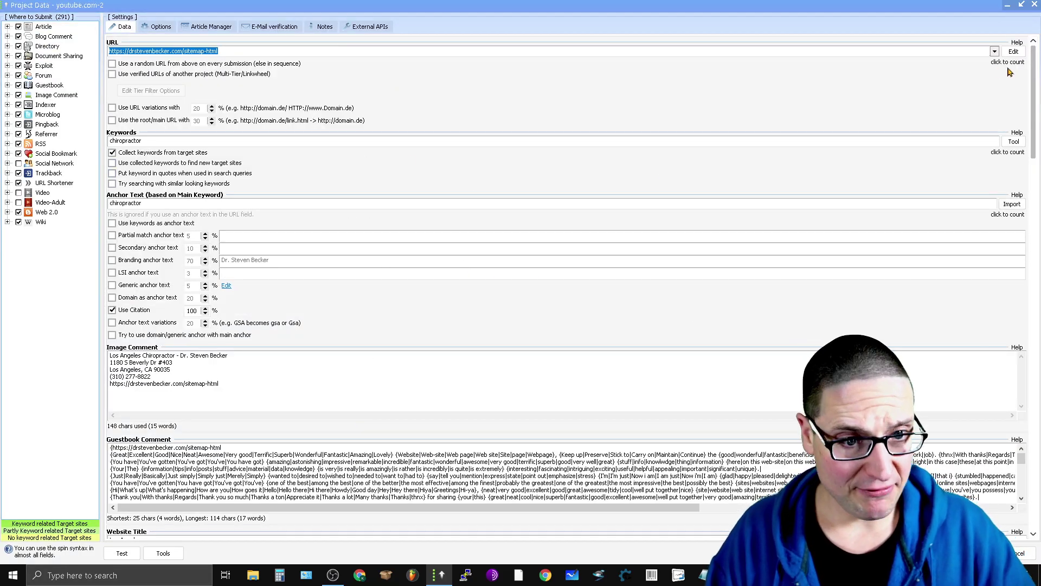
left_click_drag(1033, 103, 1033, 255)
scroll(566, 287, "up", 15)
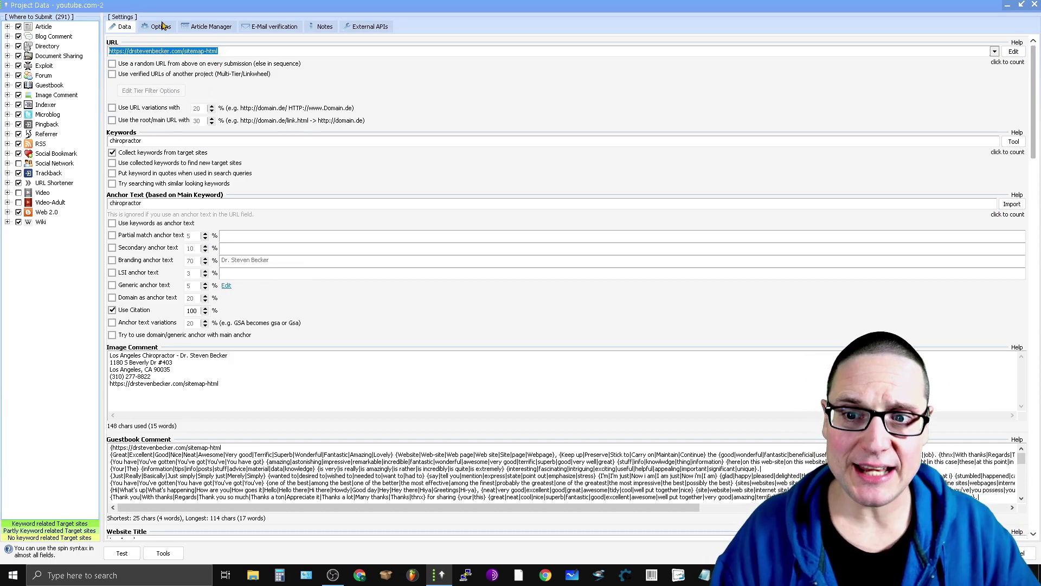
left_click(161, 27)
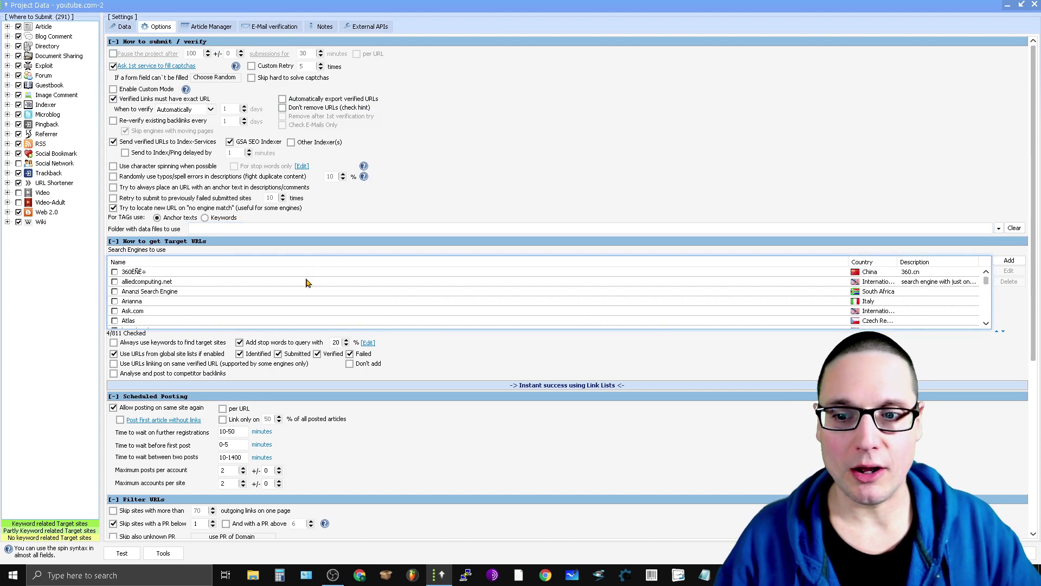
scroll(1033, 157, "down", 3)
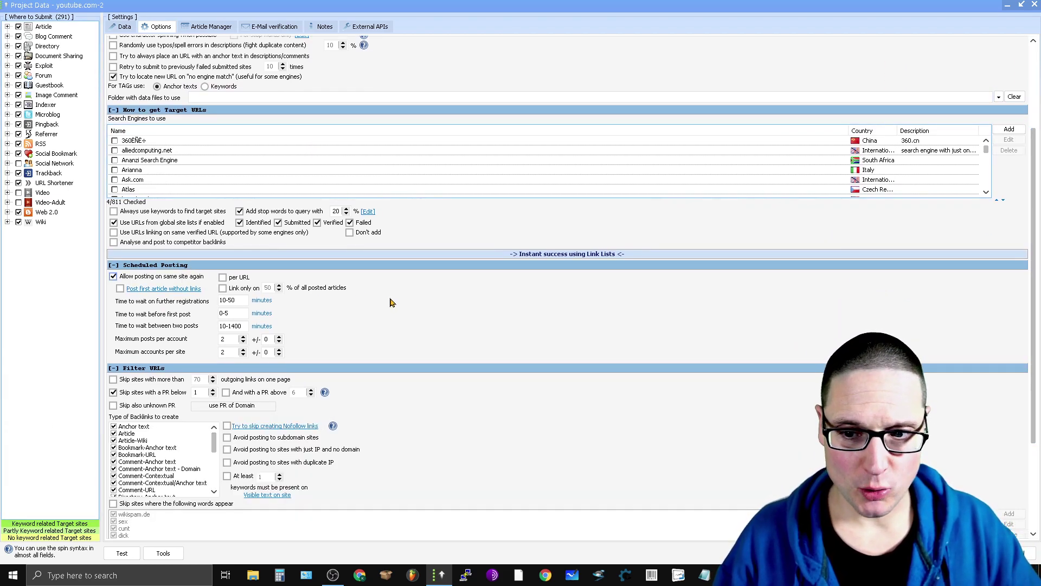
scroll(567, 272, "down", 2)
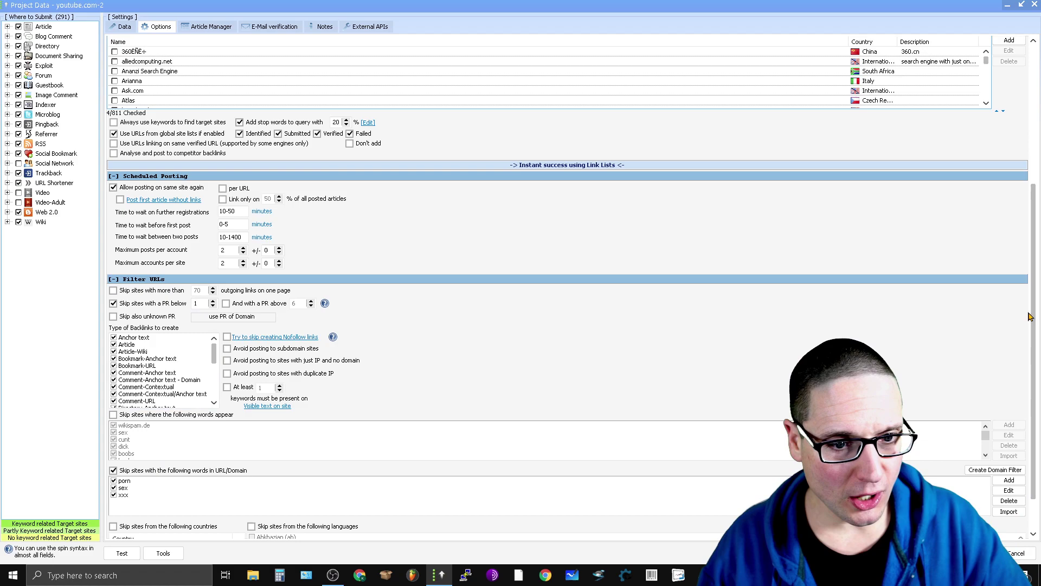
scroll(1037, 307, "down", 2)
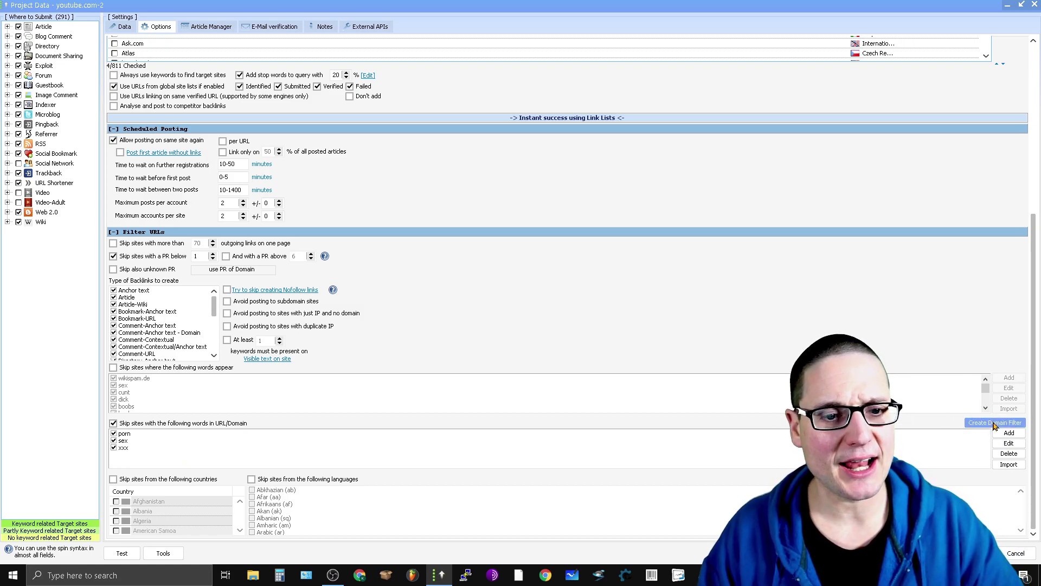
Add a Must Have domain filter and scroll through its domain-extension list.
left_click(988, 426)
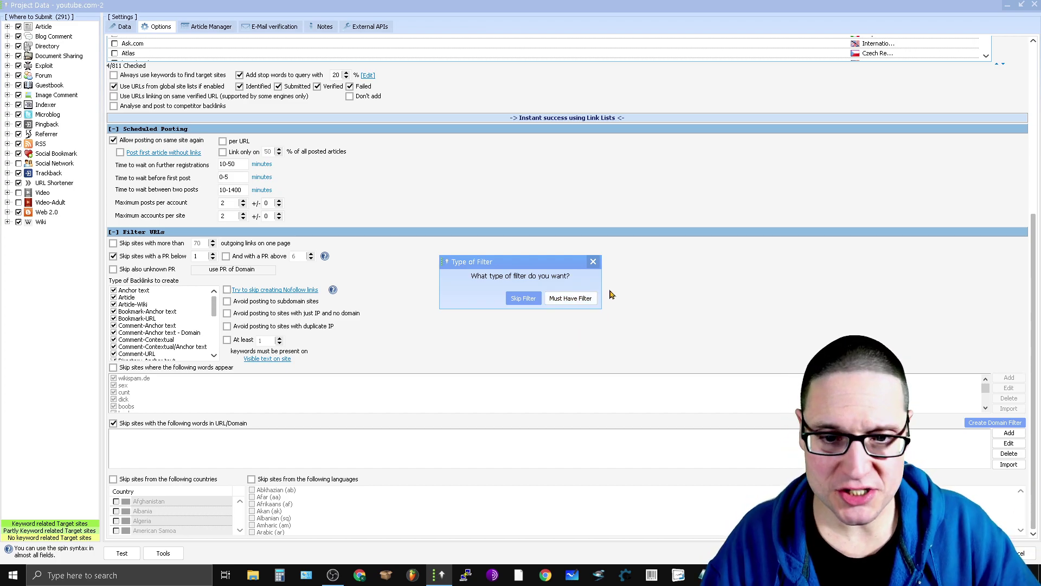
left_click(572, 302)
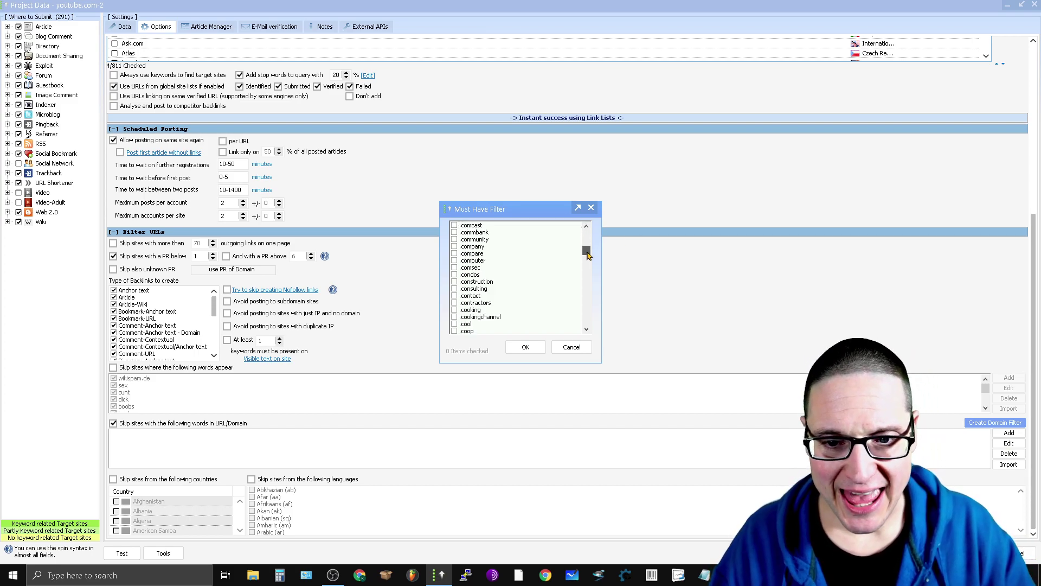
left_click_drag(588, 255, 589, 268)
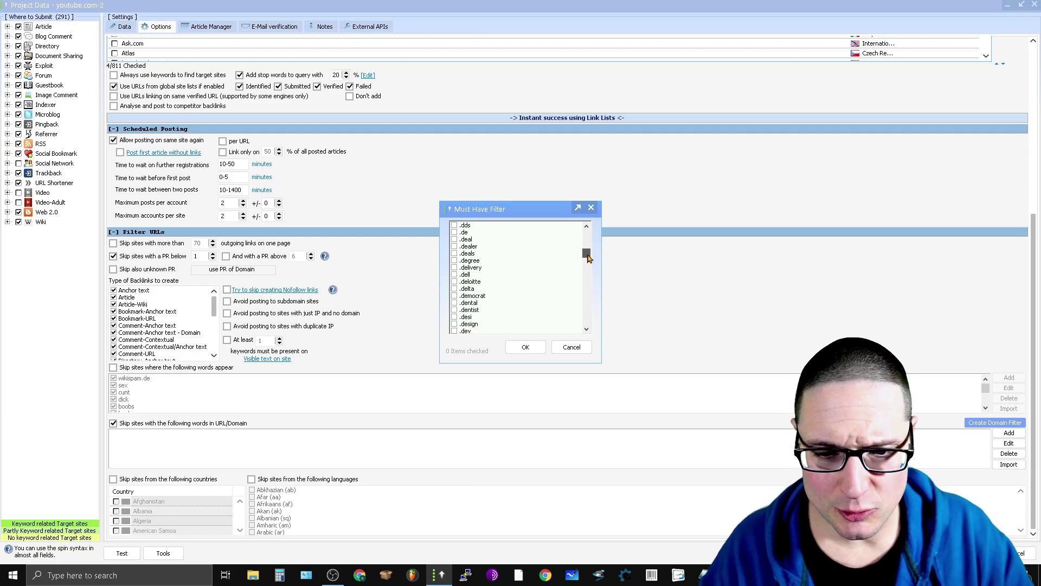
left_click_drag(588, 264, 588, 267)
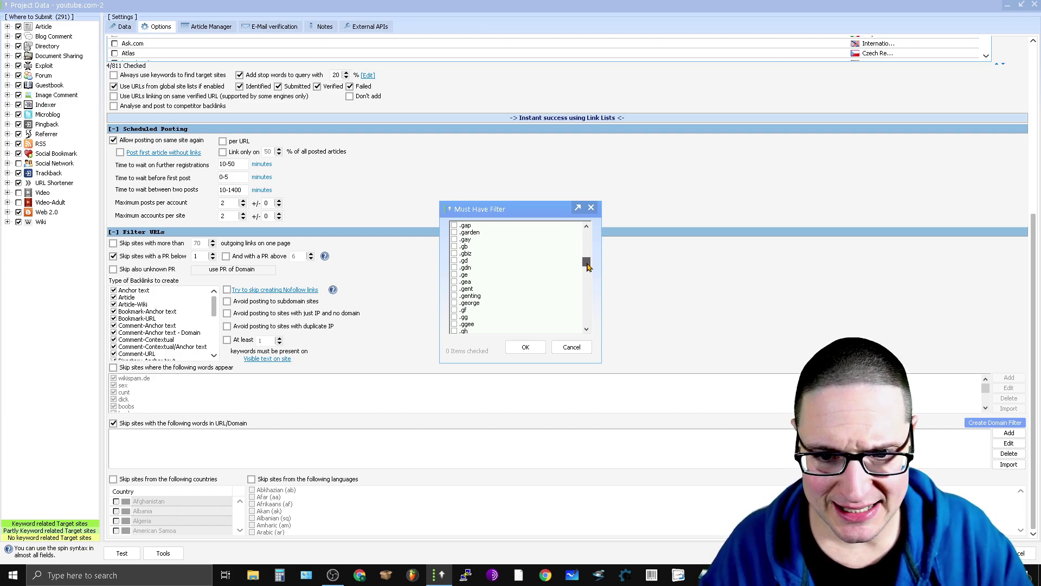
left_click(587, 226)
left_click(586, 226)
left_click(587, 226)
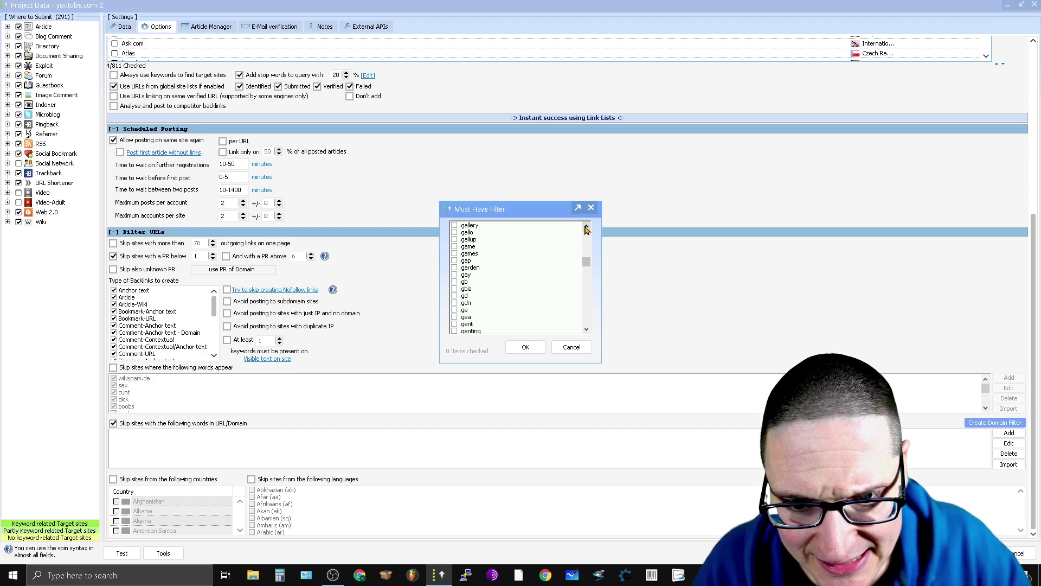
left_click(586, 227)
left_click(586, 227)
left_click(586, 227)
left_click(586, 227)
left_click(586, 227)
left_click(587, 227)
left_click(587, 227)
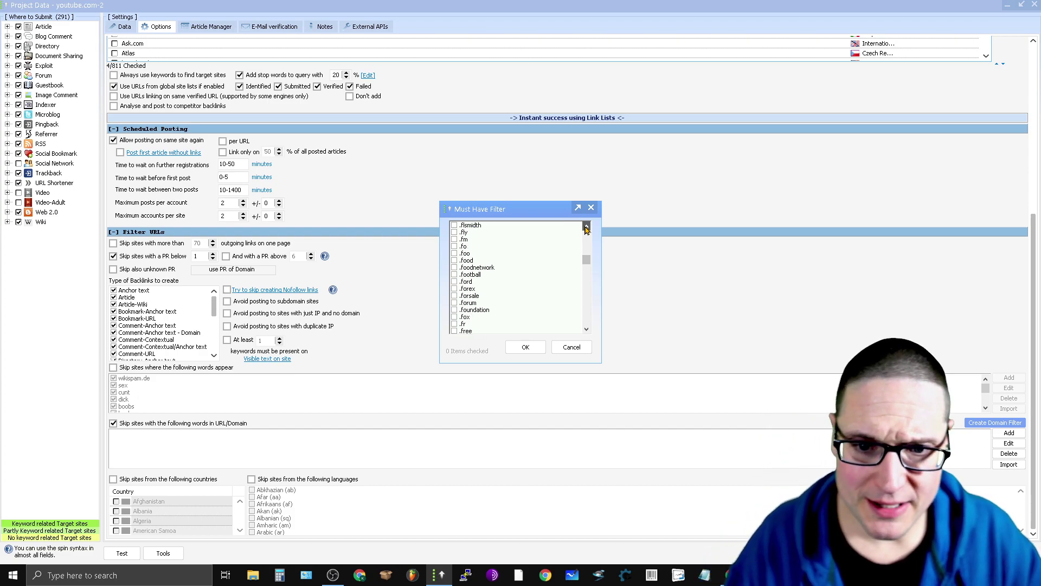
left_click(586, 227)
left_click(586, 226)
left_click(587, 227)
left_click(586, 226)
left_click(587, 226)
left_click(586, 226)
left_click(587, 227)
left_click(586, 227)
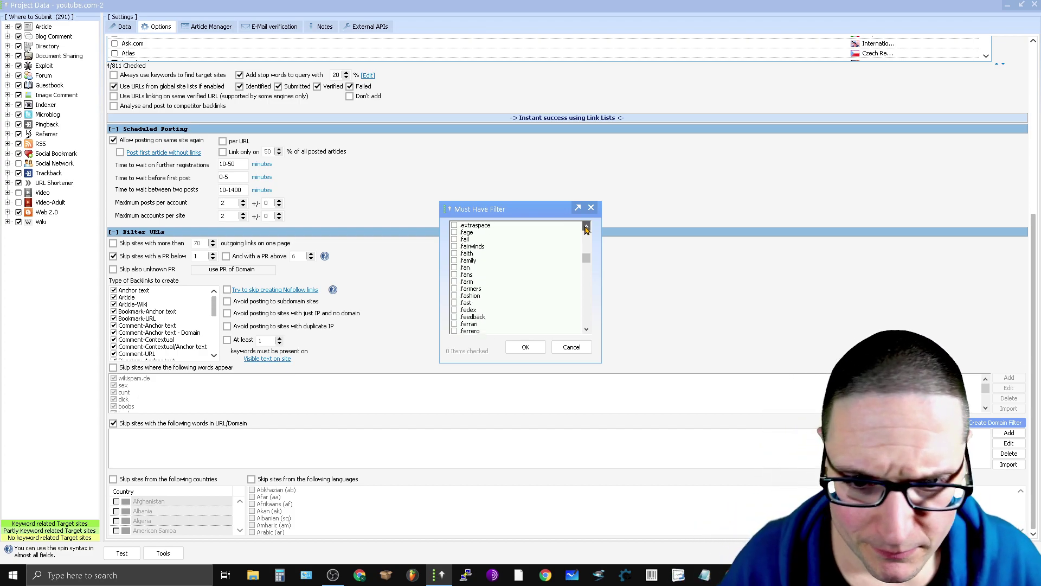
left_click(587, 226)
left_click(586, 227)
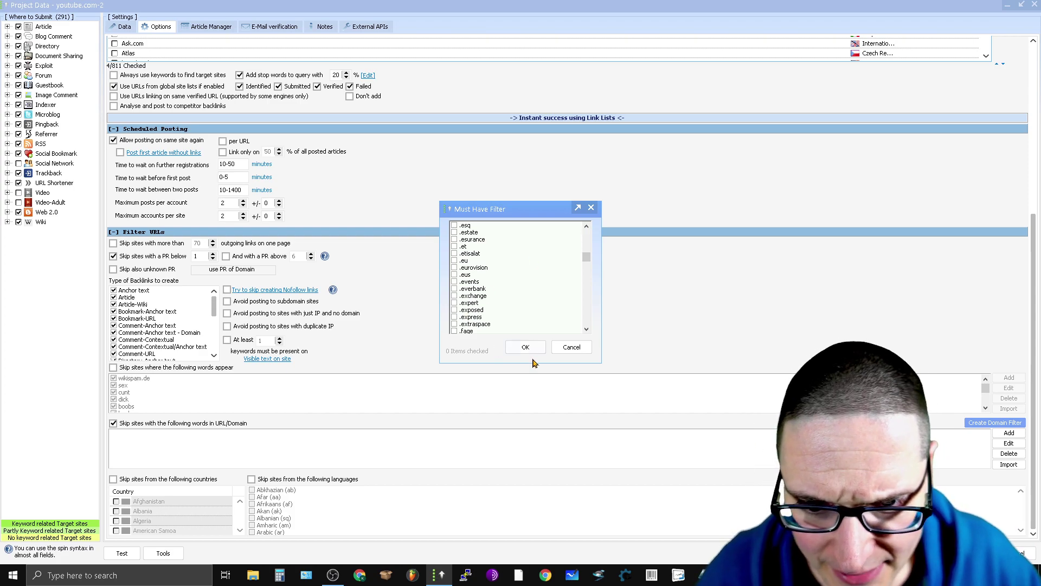
Scroll back to .edu and tick it as a required extension.
left_click(587, 227)
left_click(587, 227)
left_click(587, 226)
left_click(587, 227)
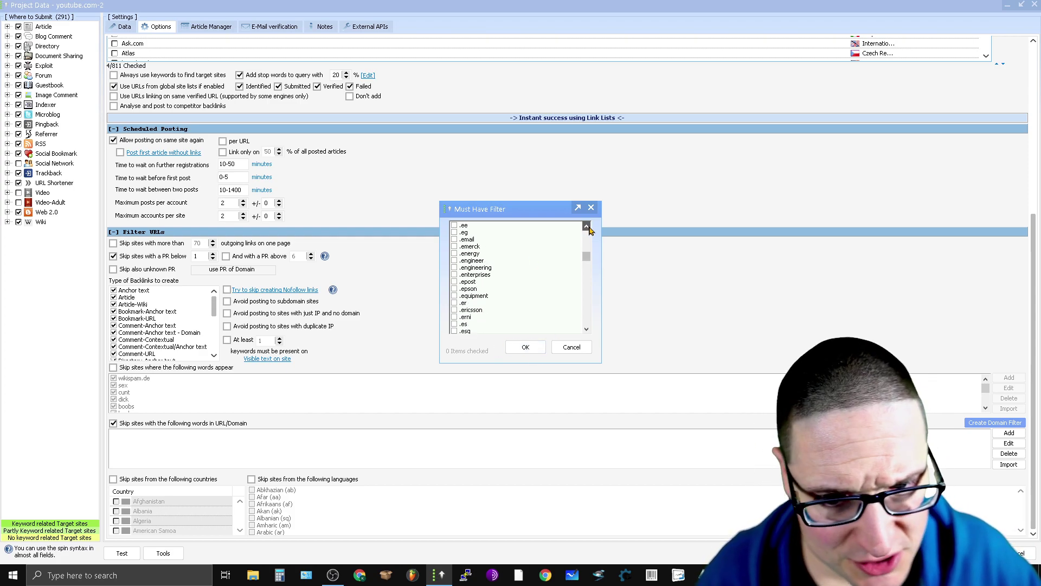
left_click(587, 226)
left_click(586, 227)
left_click(586, 226)
left_click(587, 227)
left_click(587, 227)
left_click(587, 226)
left_click(587, 226)
left_click(587, 226)
left_click(587, 227)
left_click(587, 226)
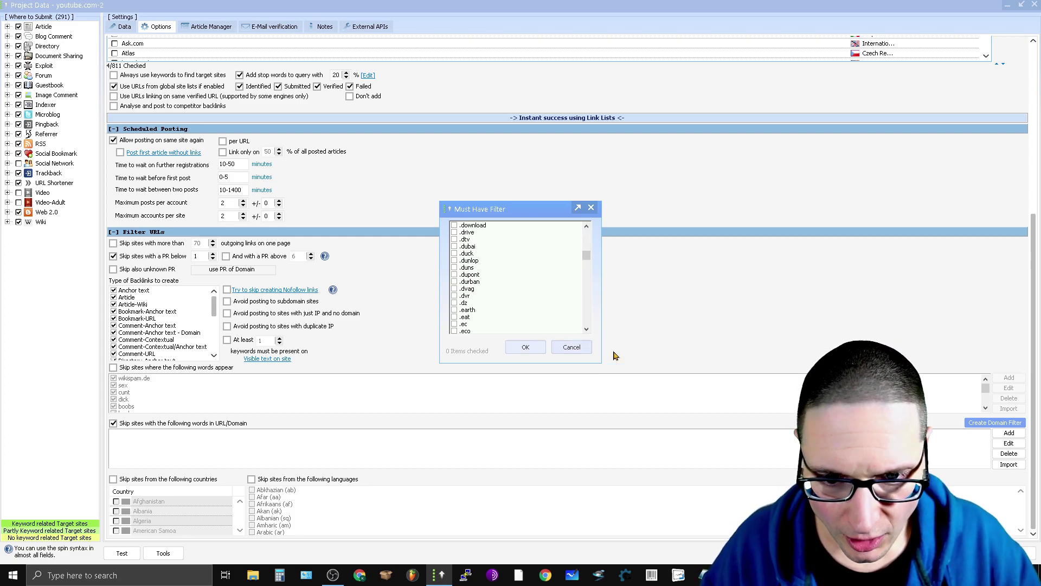
left_click(586, 330)
left_click(587, 329)
left_click(587, 330)
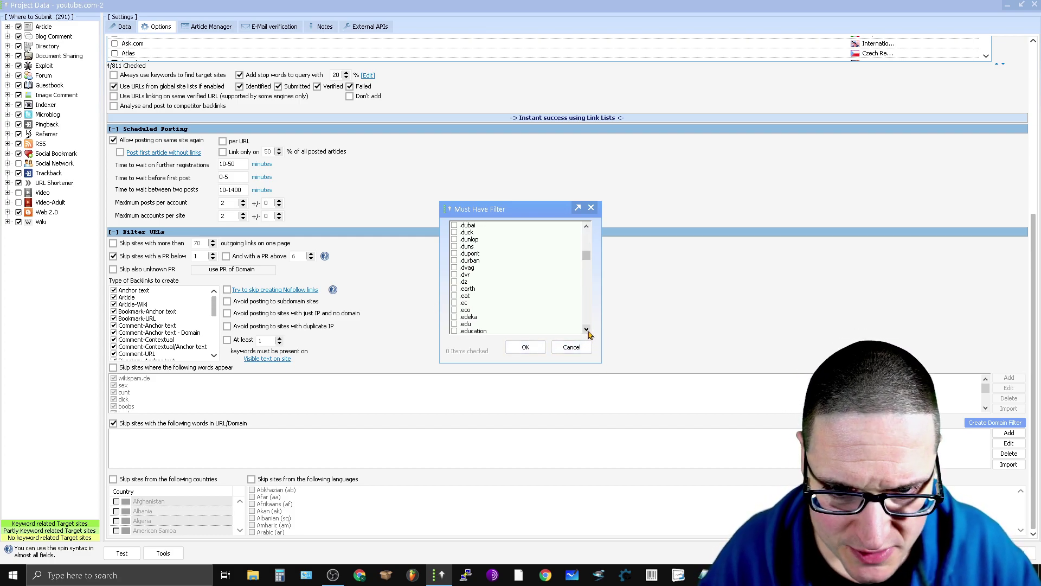
left_click(587, 330)
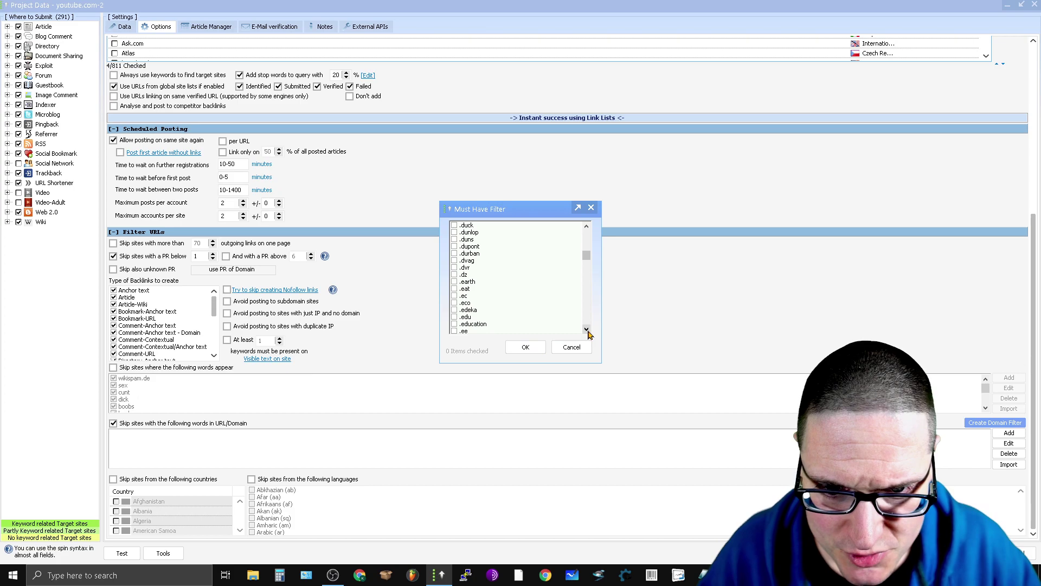
left_click(455, 317)
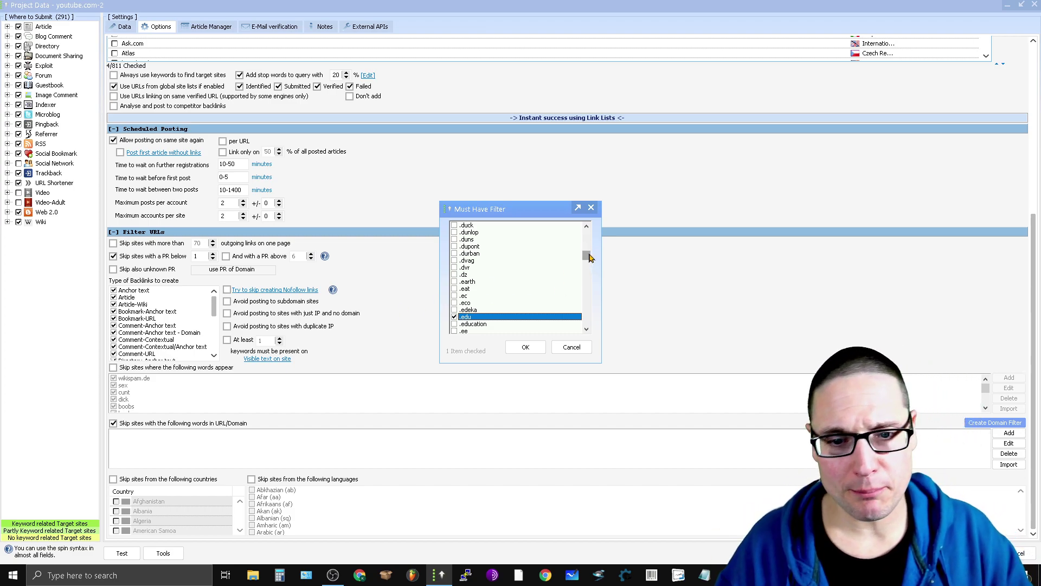
Scroll down to .gov and tick it as well.
left_click_drag(590, 257, 591, 262)
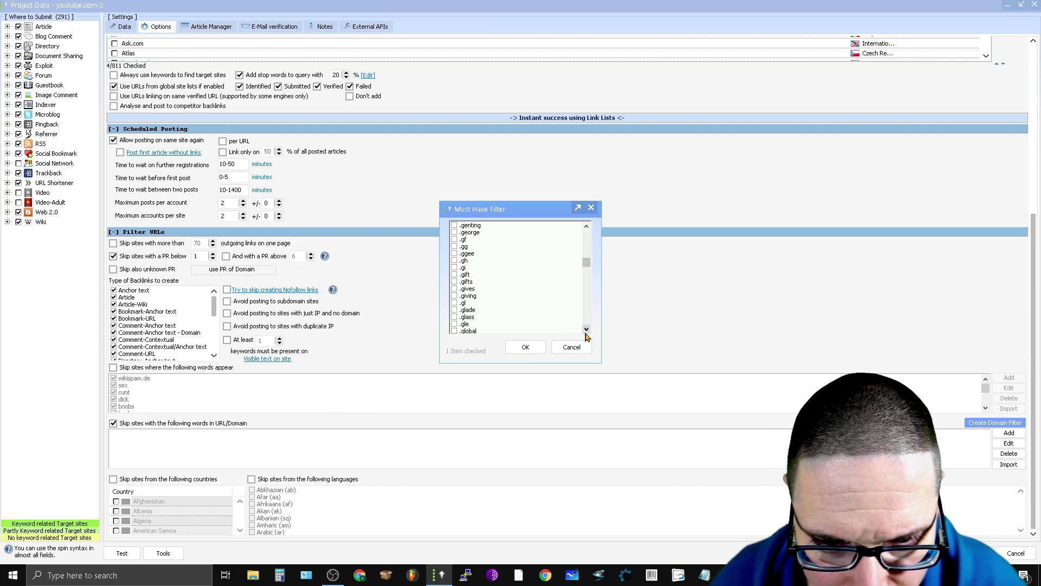
left_click(586, 330)
left_click(586, 331)
left_click(586, 330)
left_click(586, 330)
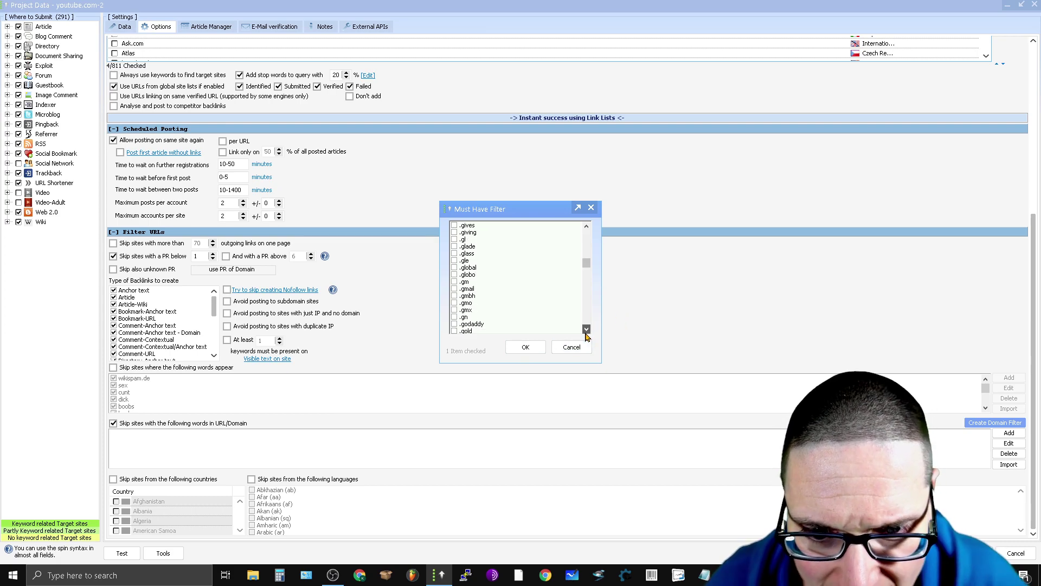
left_click(586, 330)
left_click(587, 330)
left_click(586, 330)
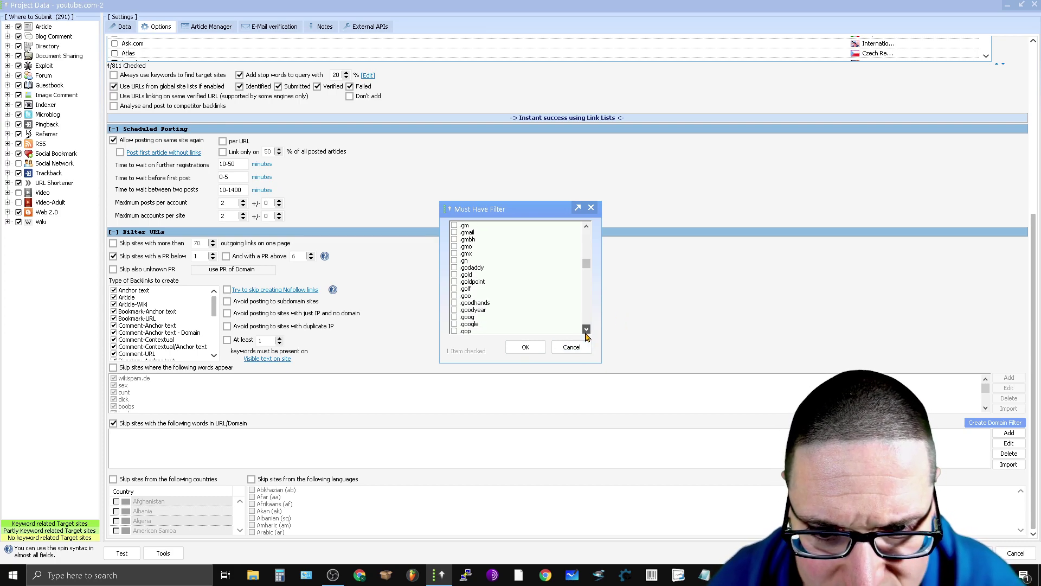
left_click(586, 331)
left_click(586, 331)
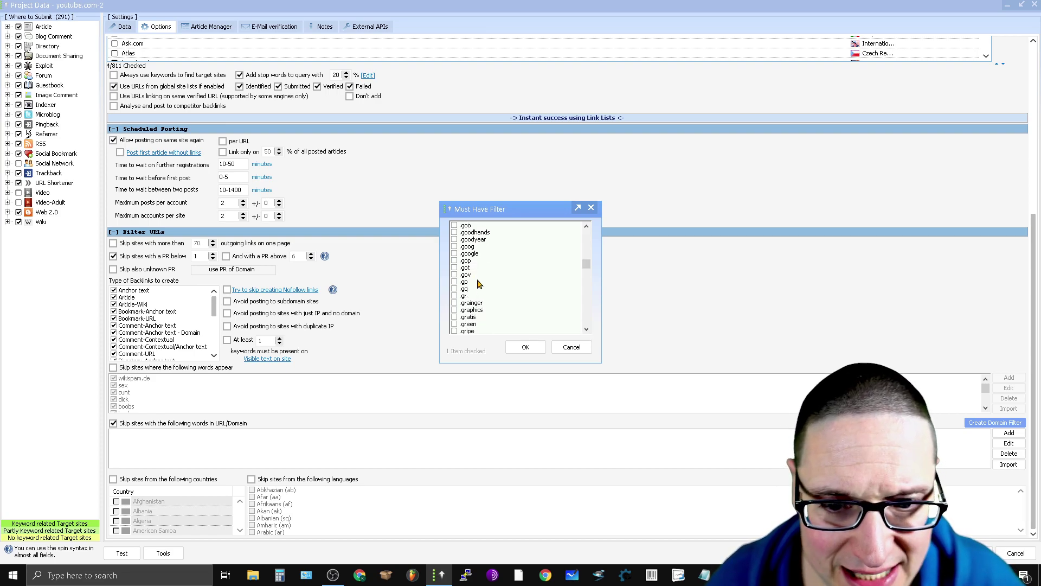
left_click(455, 275)
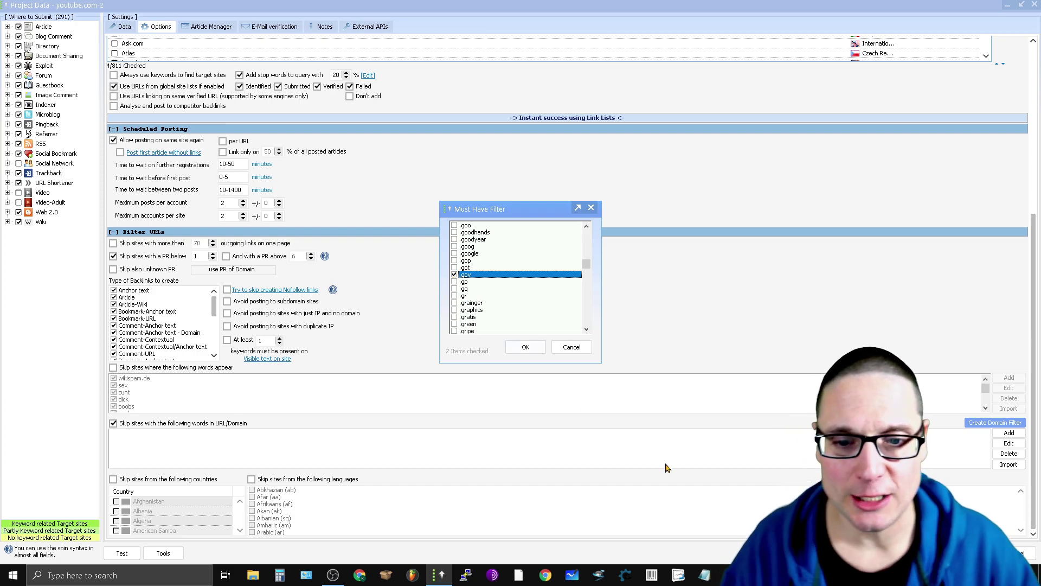
Confirm the .edu/.gov Must Have filter and switch to the Chrome training course page.
left_click(524, 347)
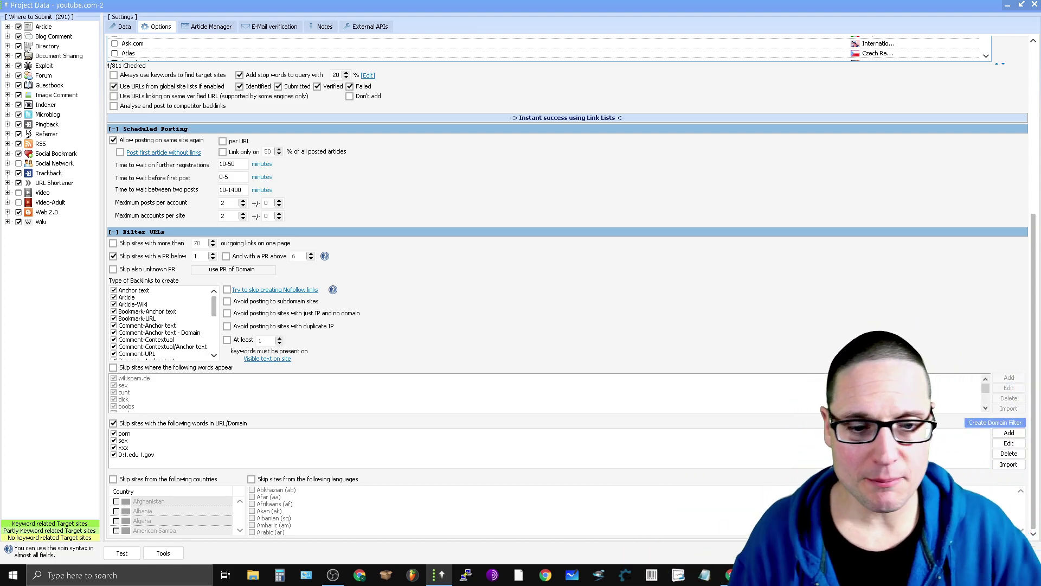
mouse_move(730, 575)
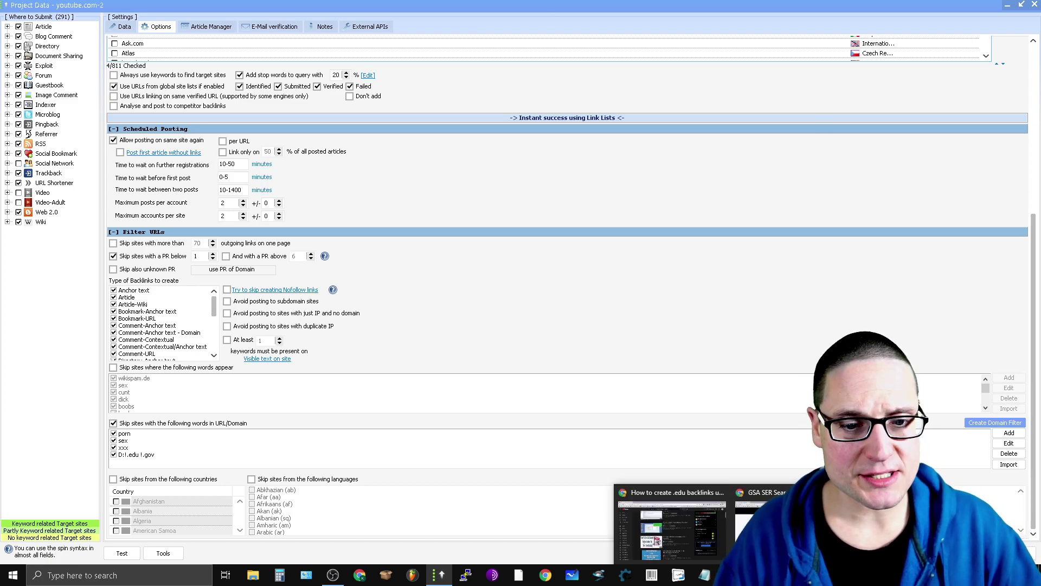
left_click(762, 520)
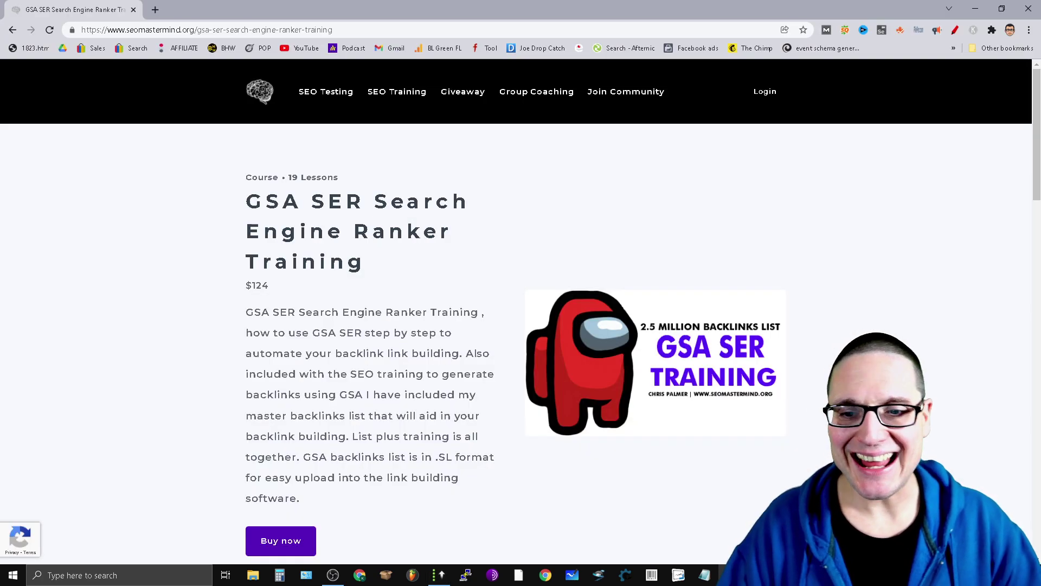
Search Google in a new tab for 'foregin edu extensions'.
left_click(156, 11)
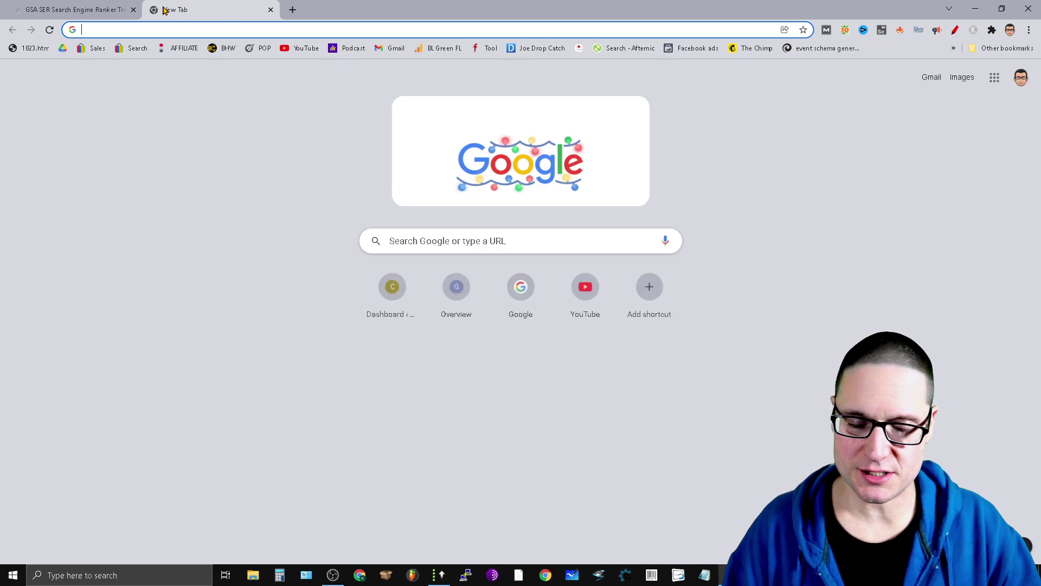
left_click(512, 245)
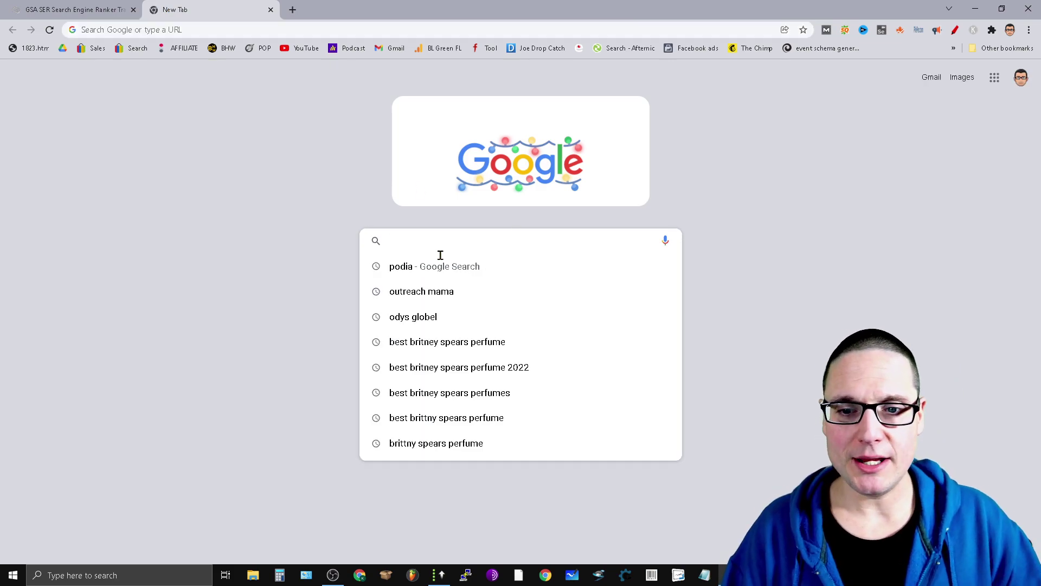
left_click(223, 342)
left_click(446, 239)
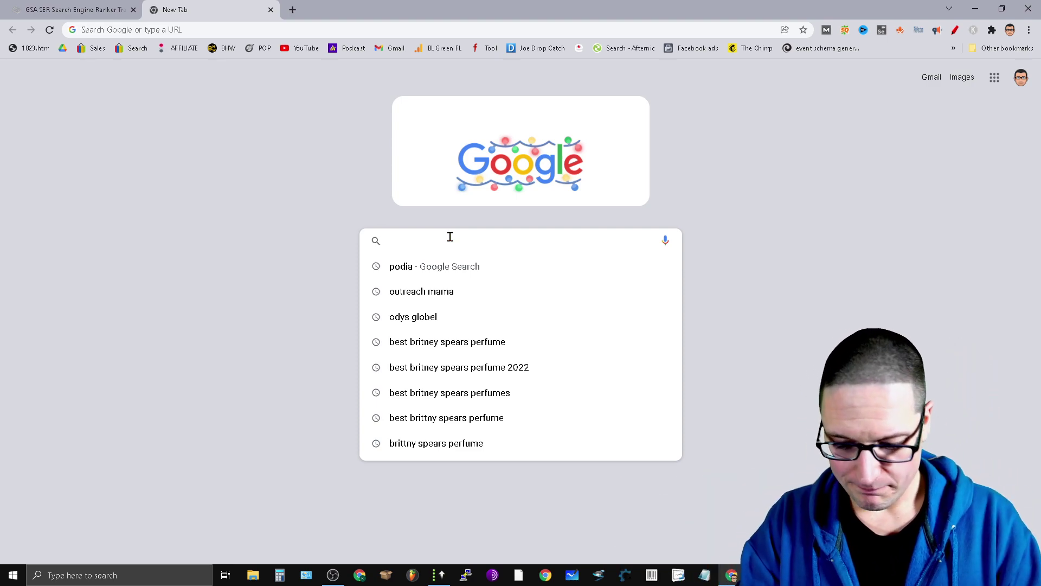
type("all")
key("BackSpace")
key("BackSpace")
key("BackSpace")
type("f")
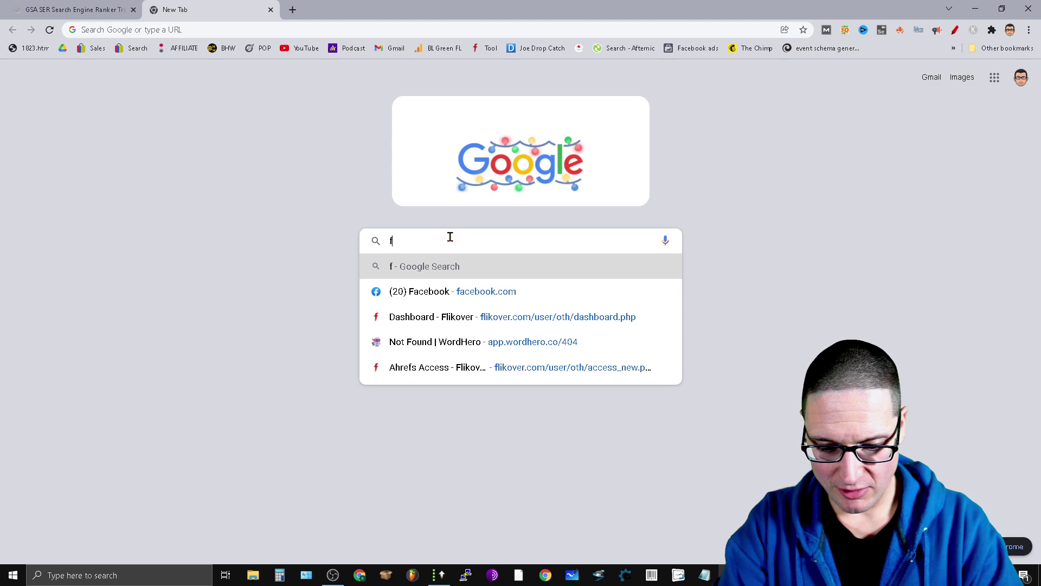
type("oregin ")
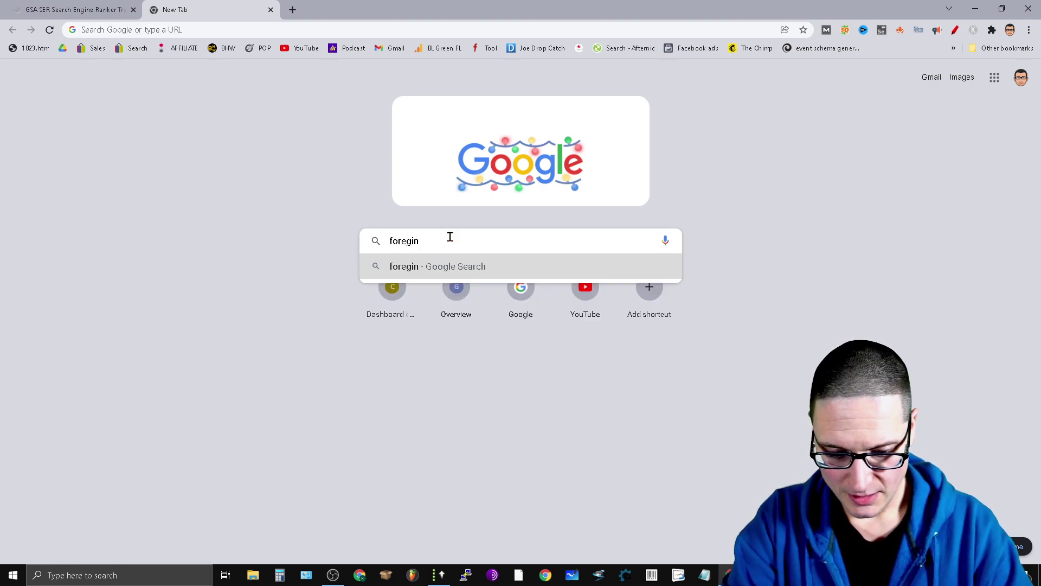
type("edu")
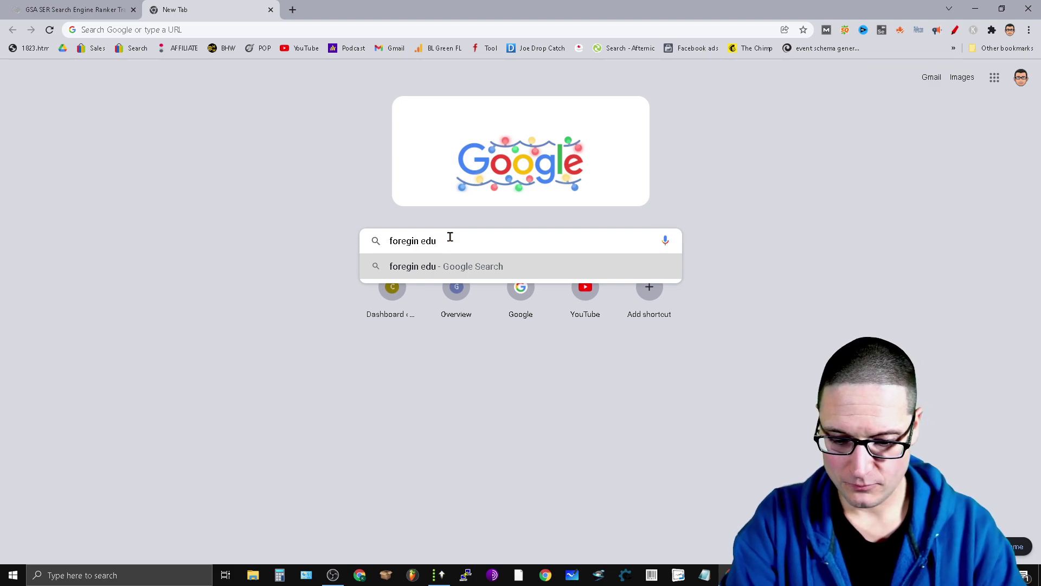
type(" extensions")
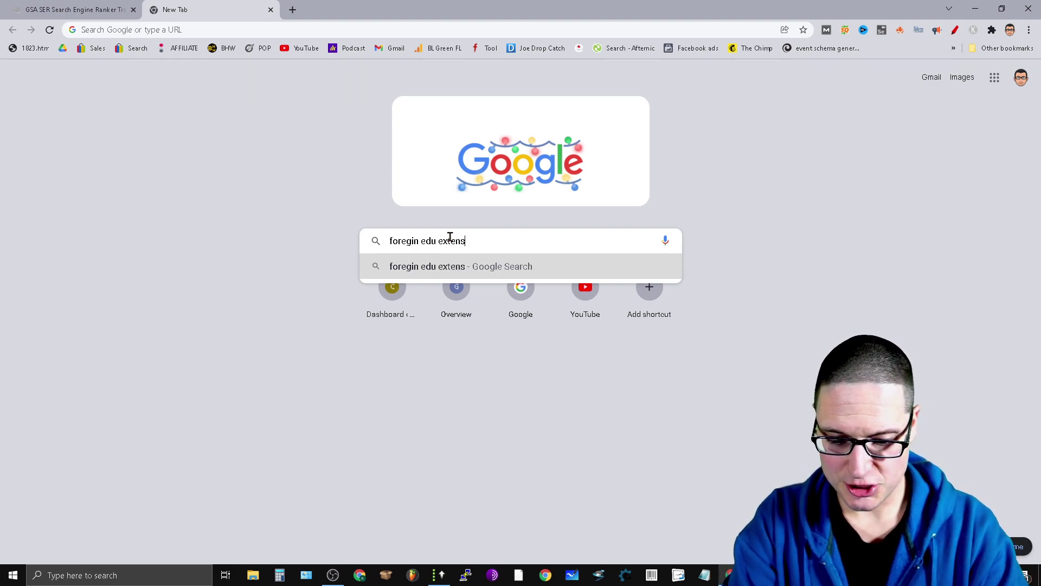
key("Return")
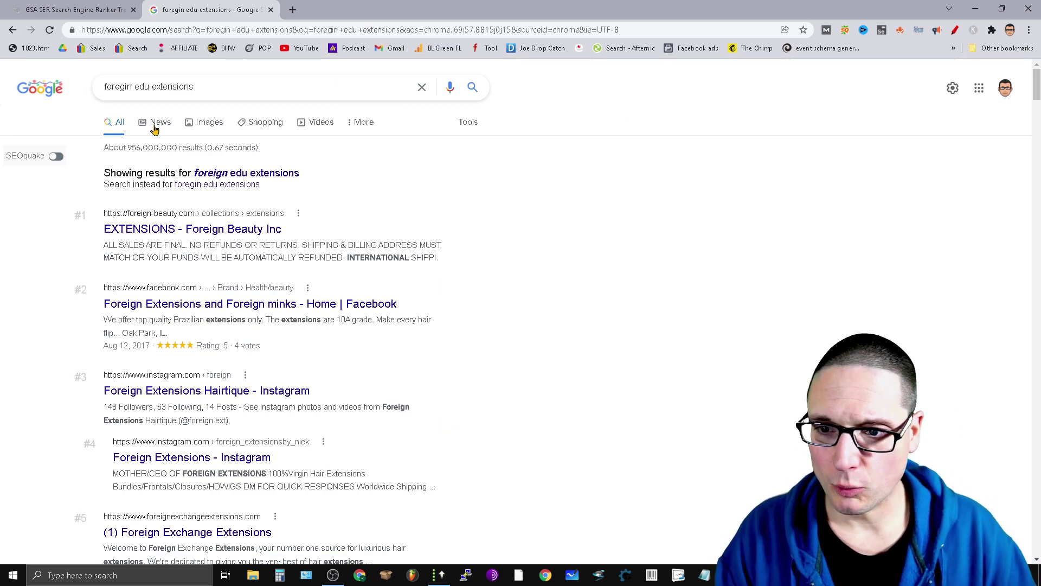
Add a dot to the query to search for '.edu' extensions.
left_click(136, 88)
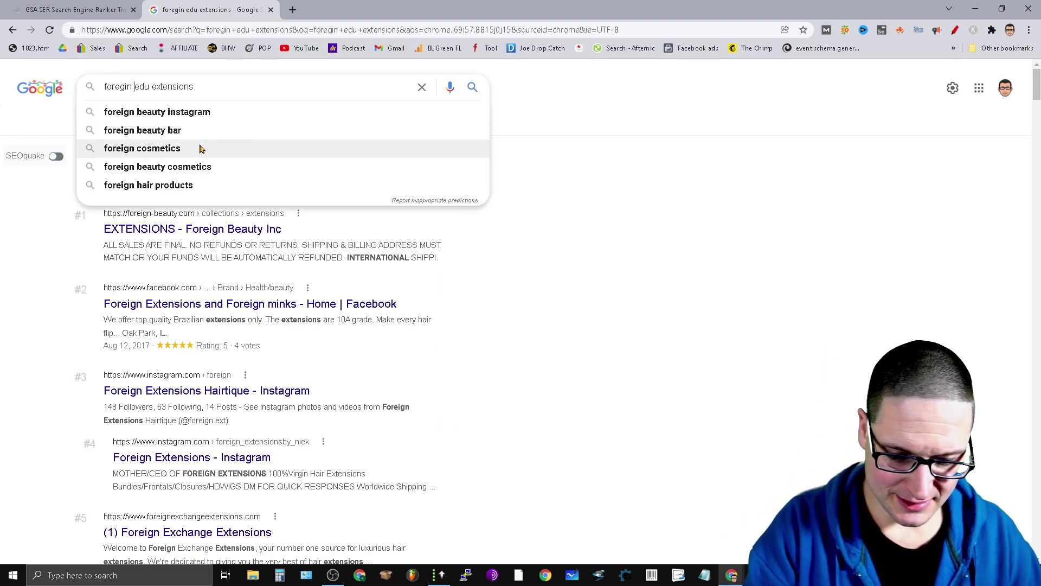
type(".")
key("Return")
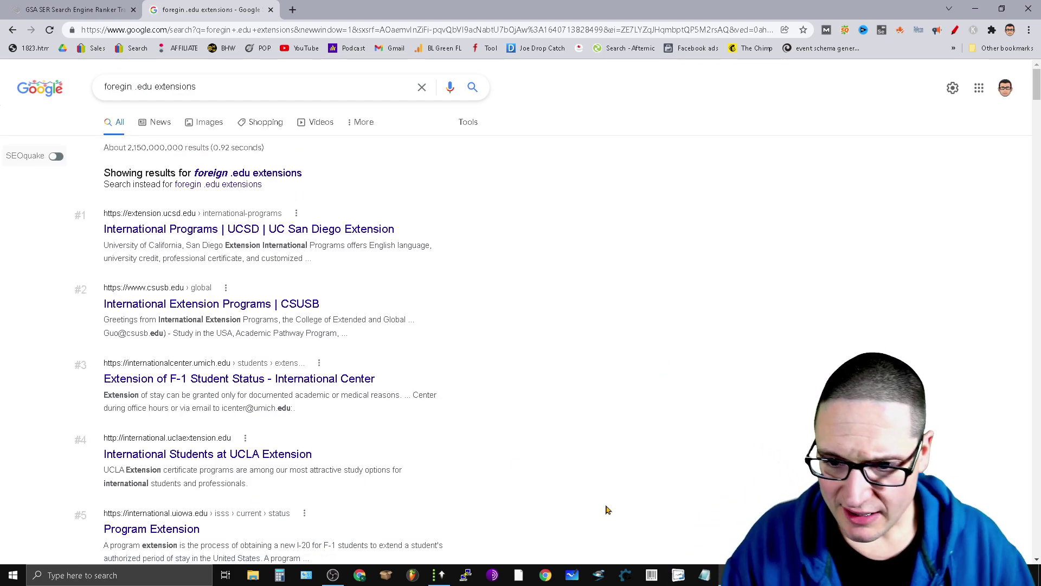
scroll(537, 336, "down", 6)
scroll(564, 476, "up", 6)
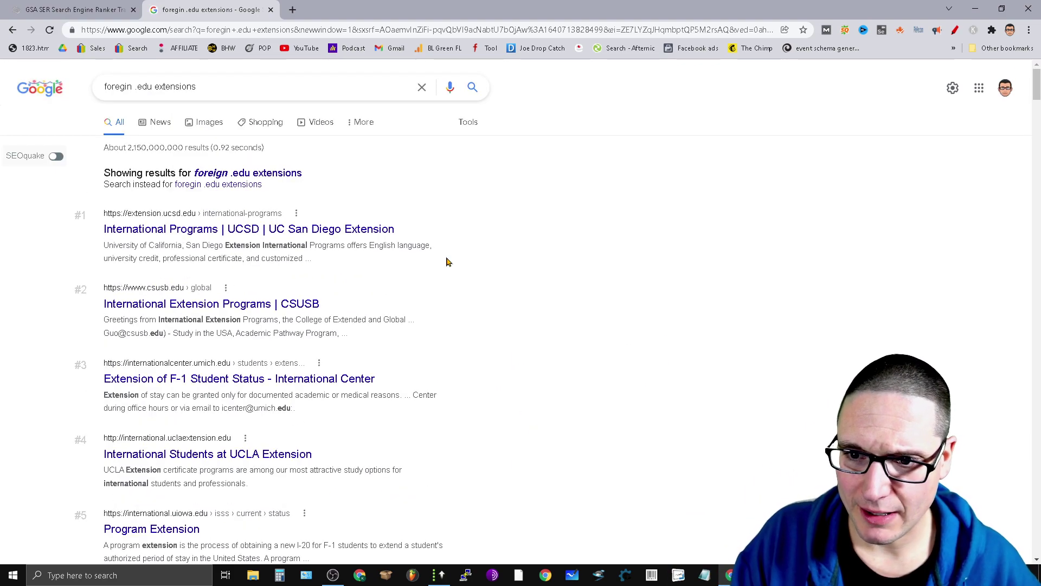
Refine the query to 'list of all foregin .edu URL extensions' and run it.
left_click(107, 91)
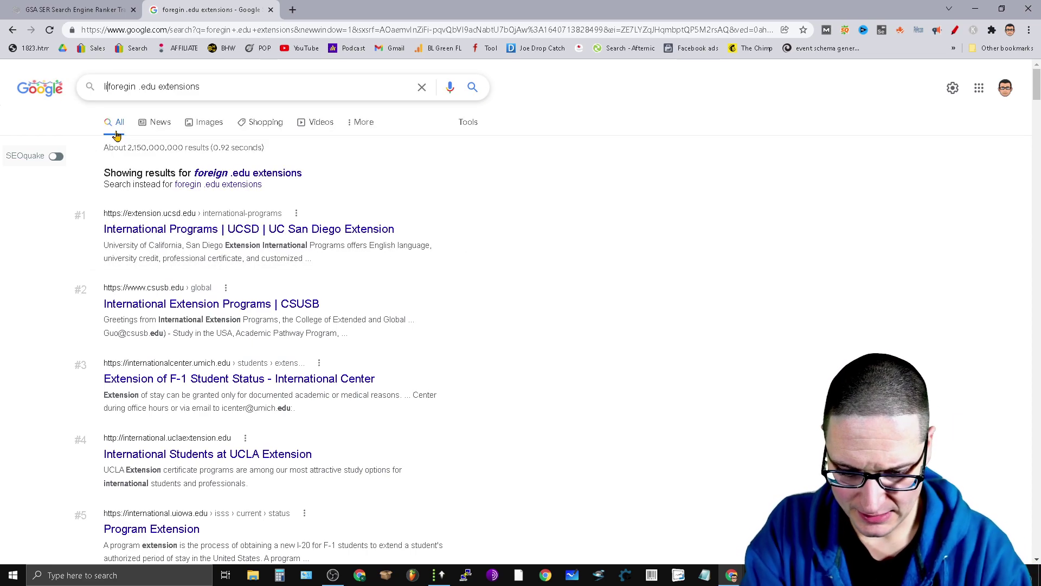
type("list of all")
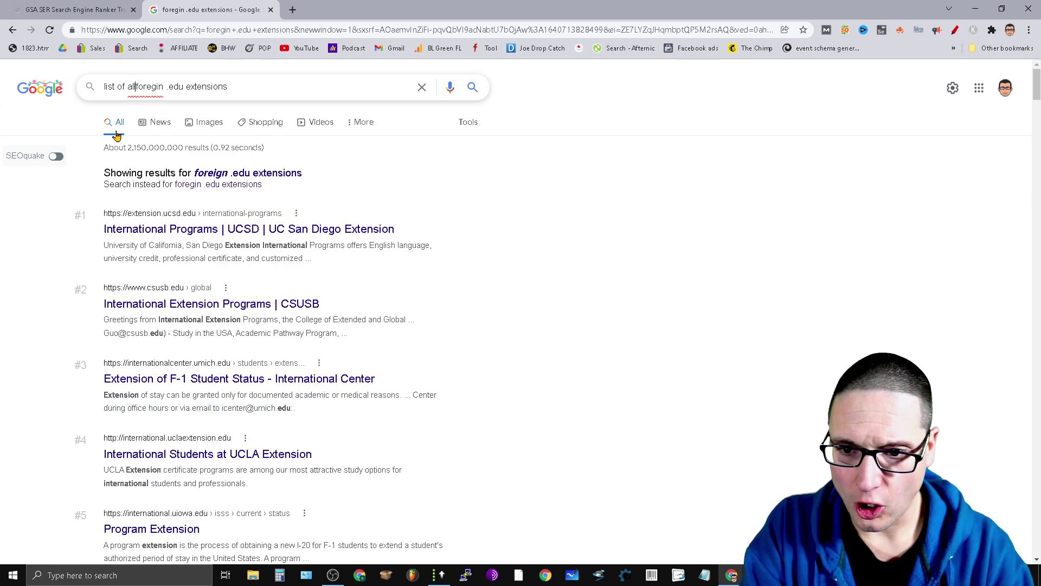
key("Return")
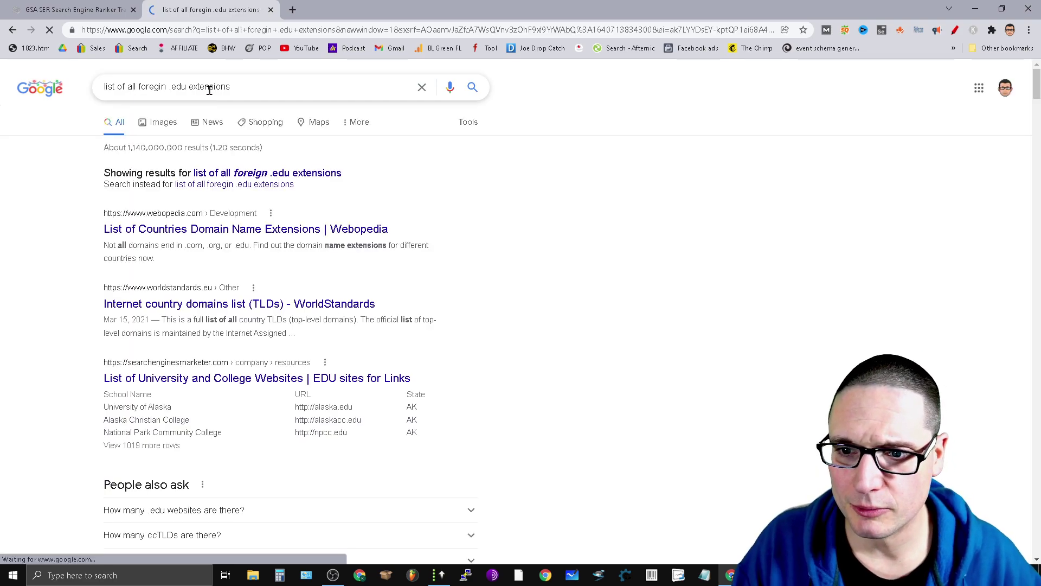
double_click(206, 86)
key("BackSpace")
type("UR")
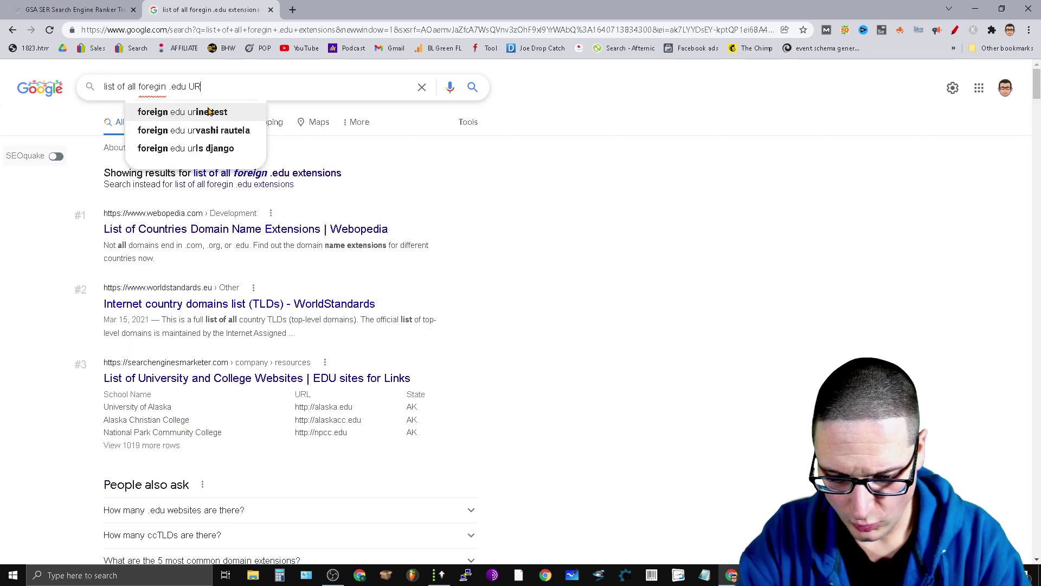
type("L extensions")
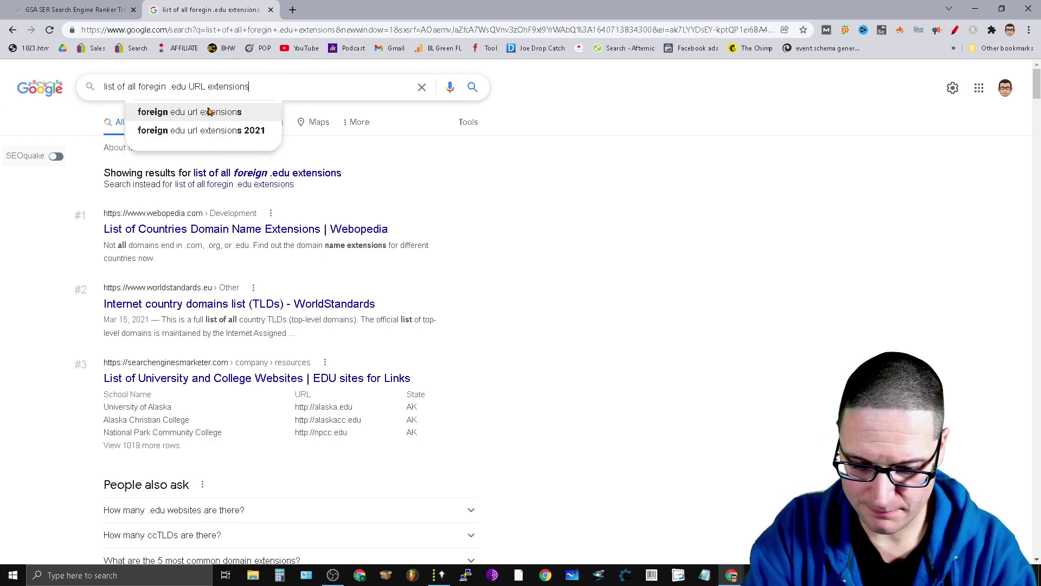
key("Return")
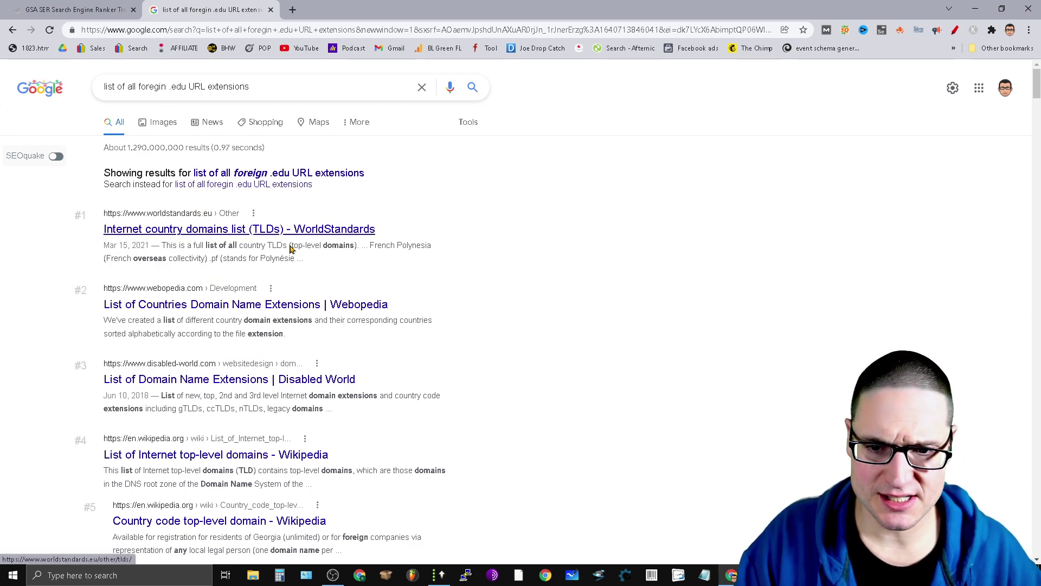
Open the WorldStandards country domains list and search the page for '.ed'.
left_click(323, 228)
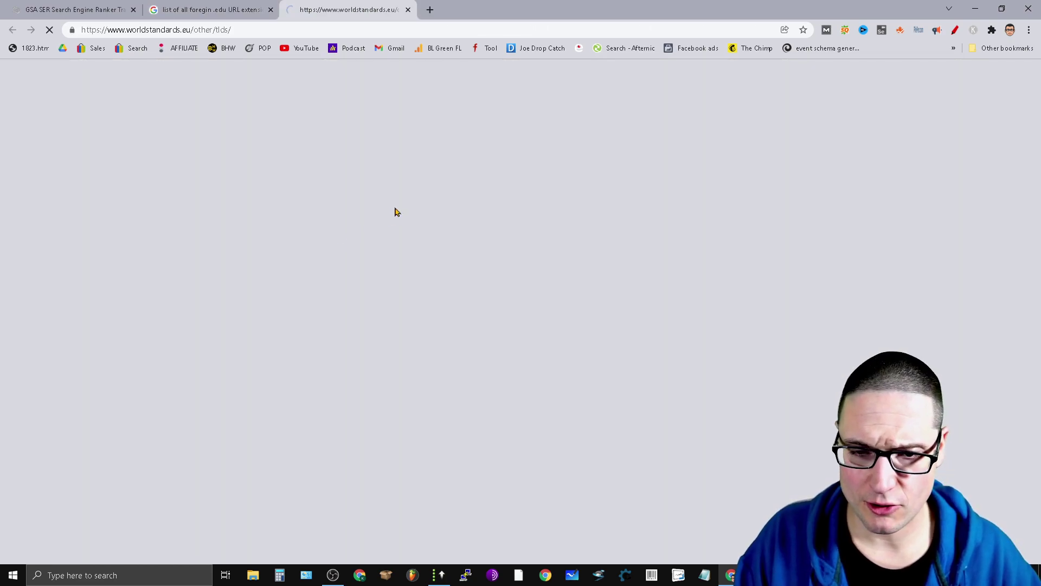
scroll(619, 312, "down", 10)
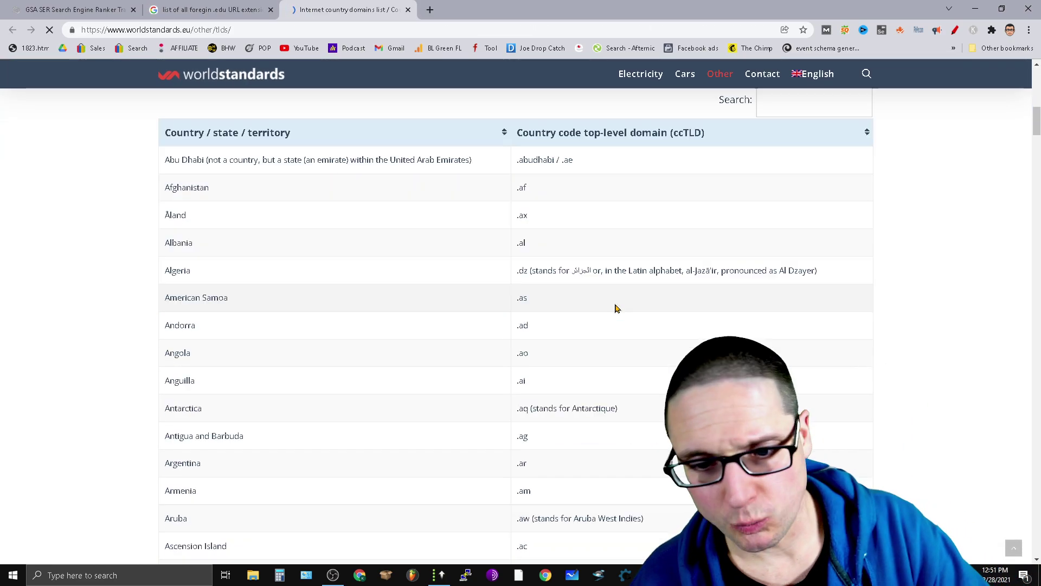
key("ctrl+f")
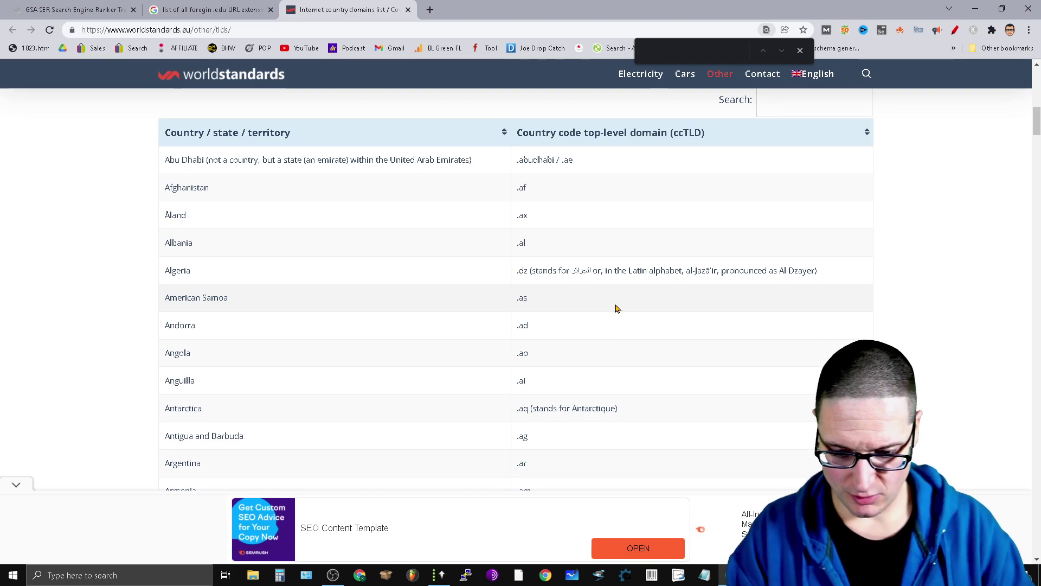
scroll(615, 307, "down", 9)
type(".ed")
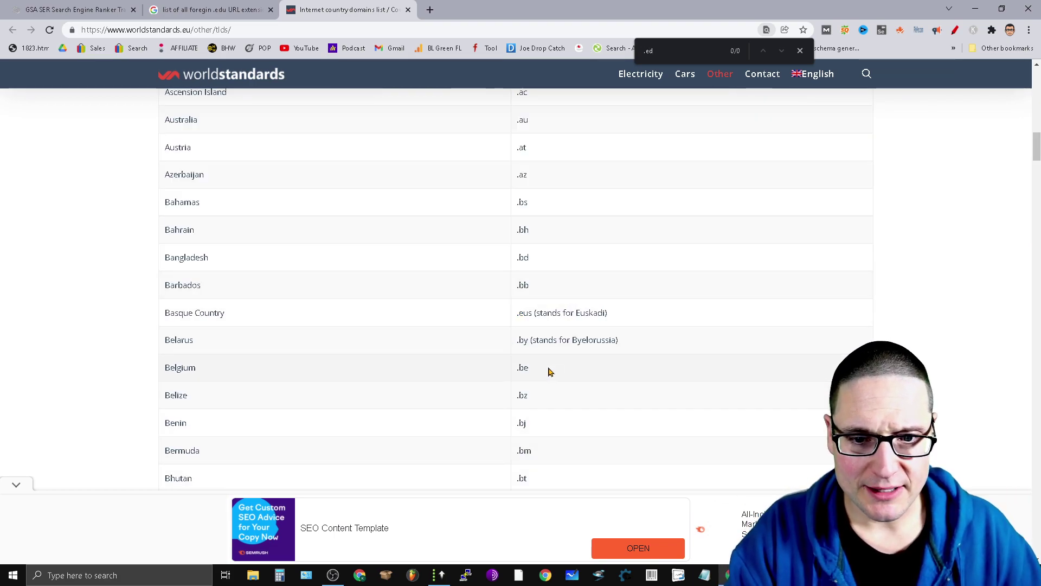
scroll(763, 399, "down", 3)
scroll(763, 399, "down", 3)
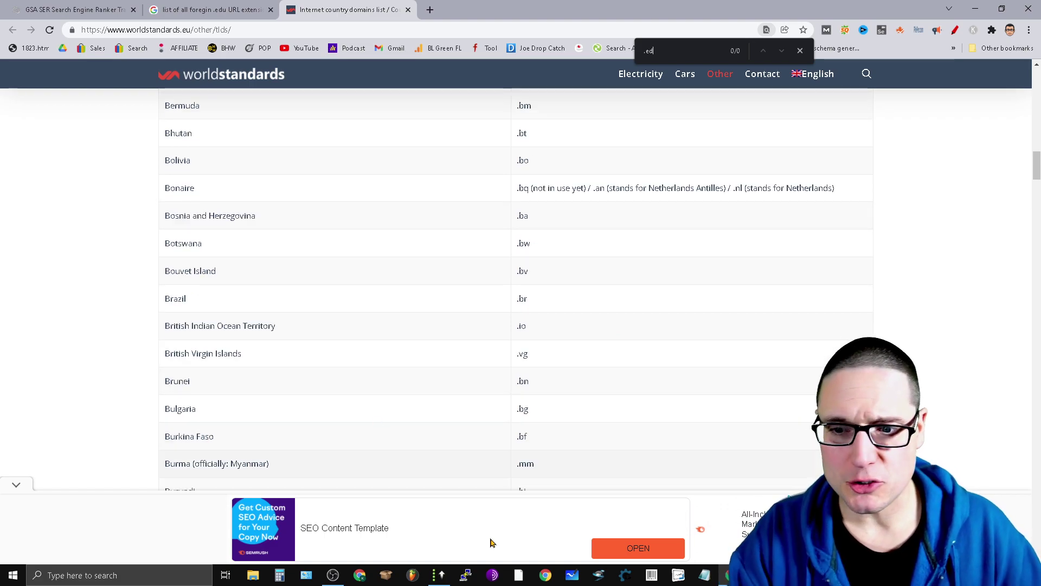
scroll(667, 345, "down", 9)
scroll(657, 411, "down", 6)
mouse_move(685, 73)
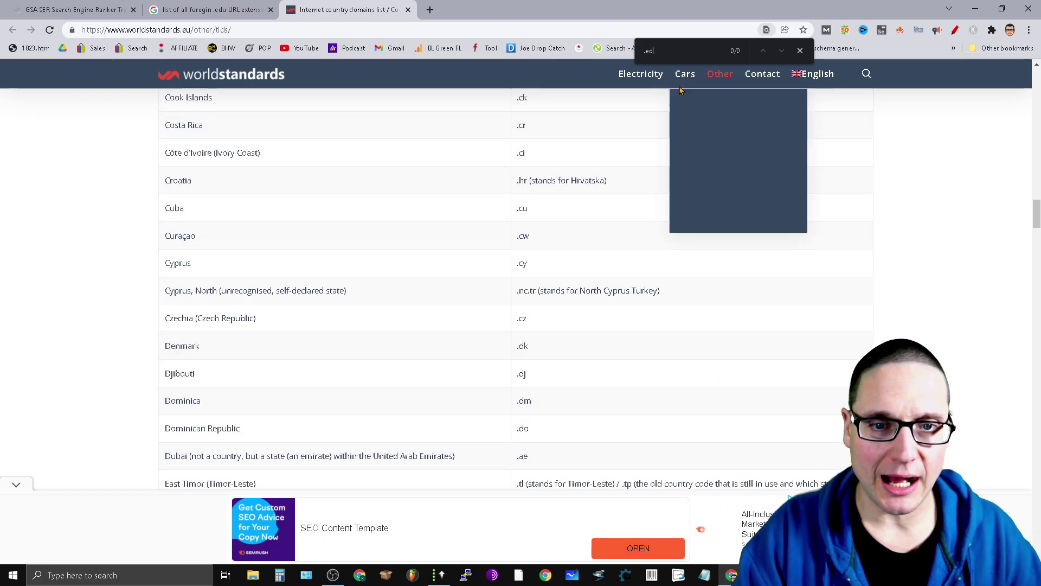
left_click(800, 50)
Close WorldStandards and browse Webopedia's A–E country domain extensions table instead.
left_click(408, 10)
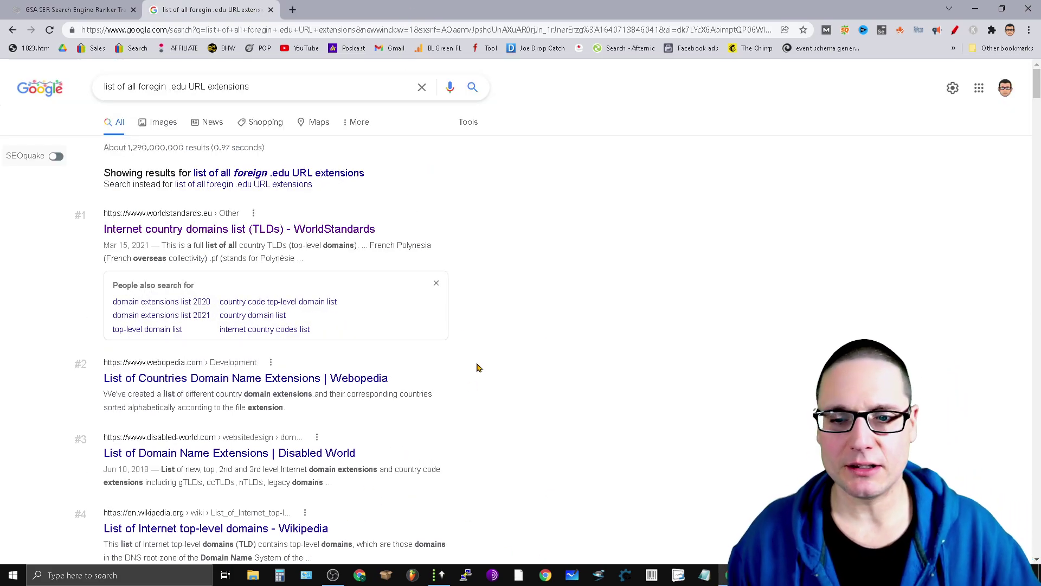
left_click(343, 383)
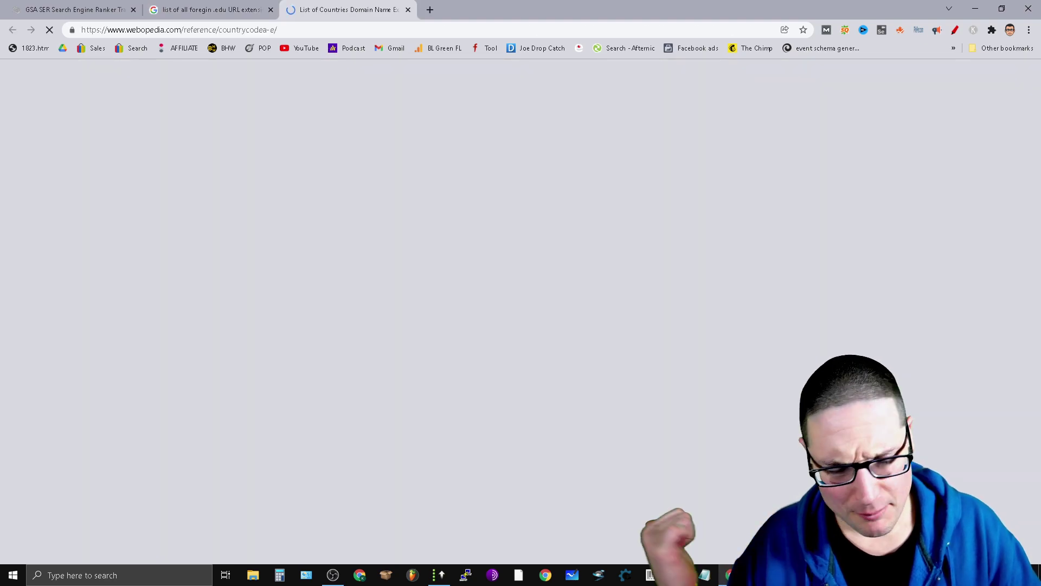
scroll(484, 420, "down", 20)
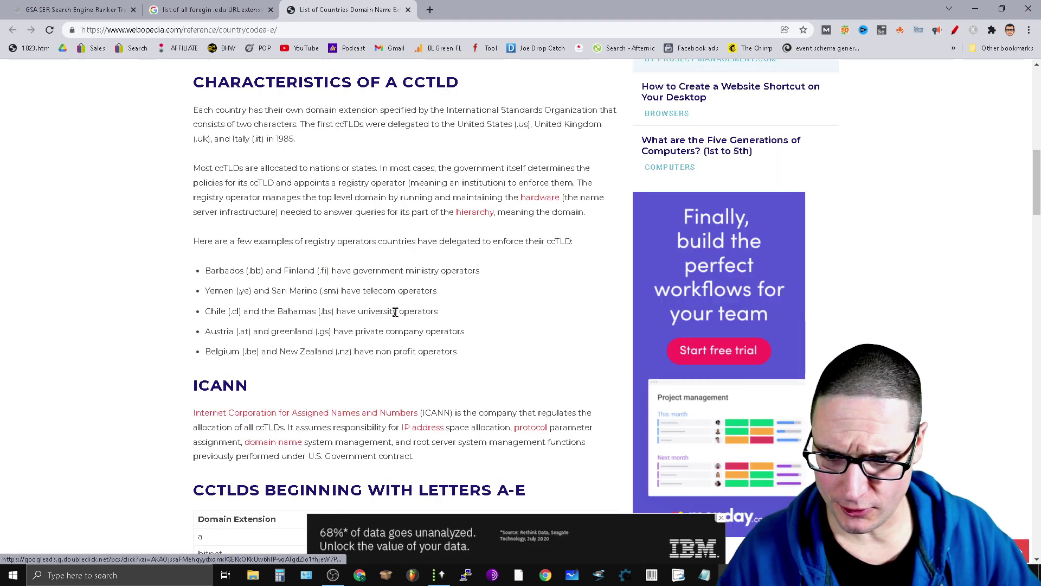
scroll(453, 361, "down", 10)
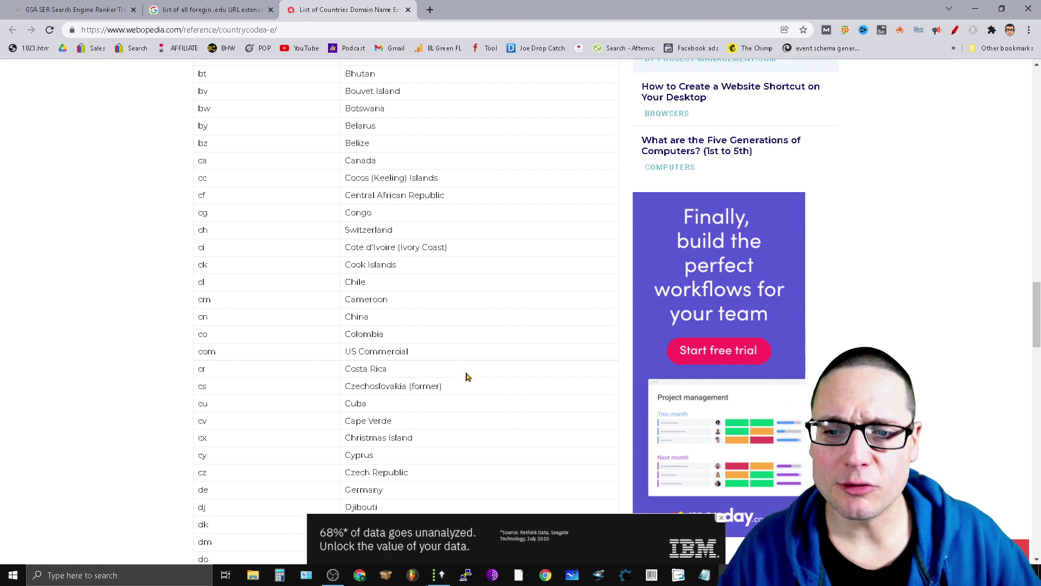
scroll(478, 417, "down", 6)
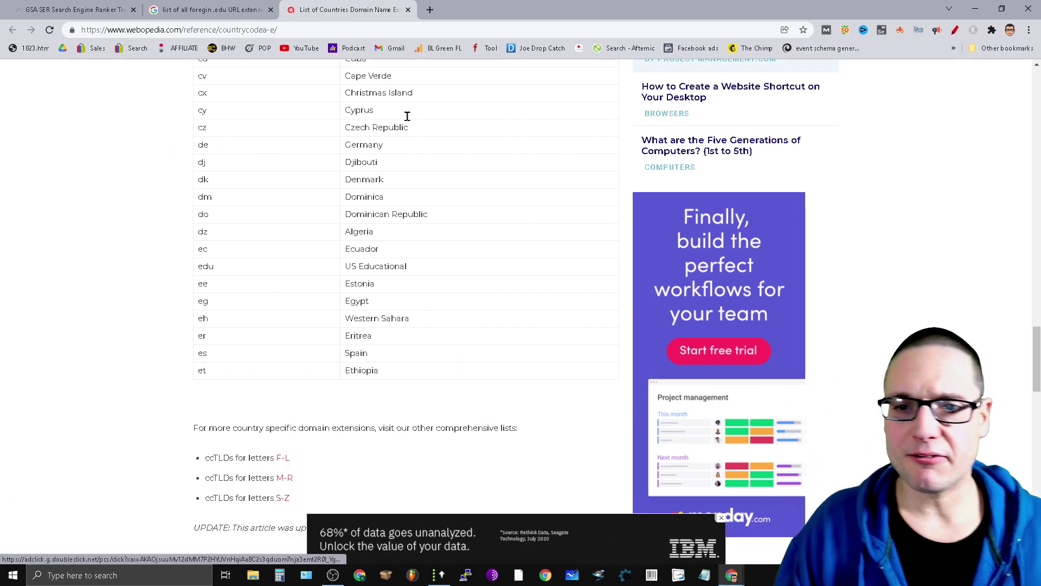
Try the address '.edu.ca' in a new tab, then close the unreachable page.
left_click(430, 9)
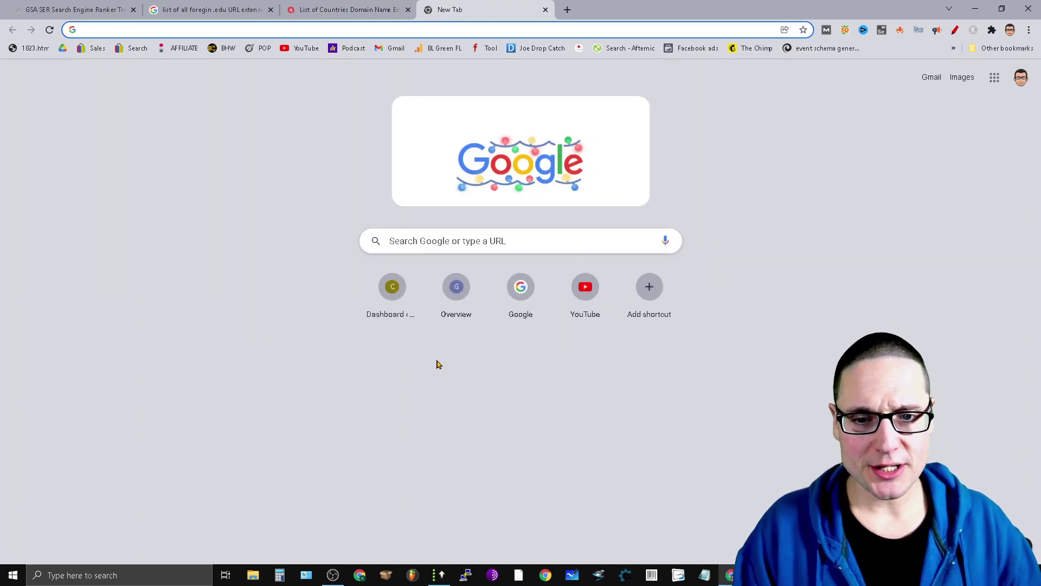
left_click(480, 247)
type(".e")
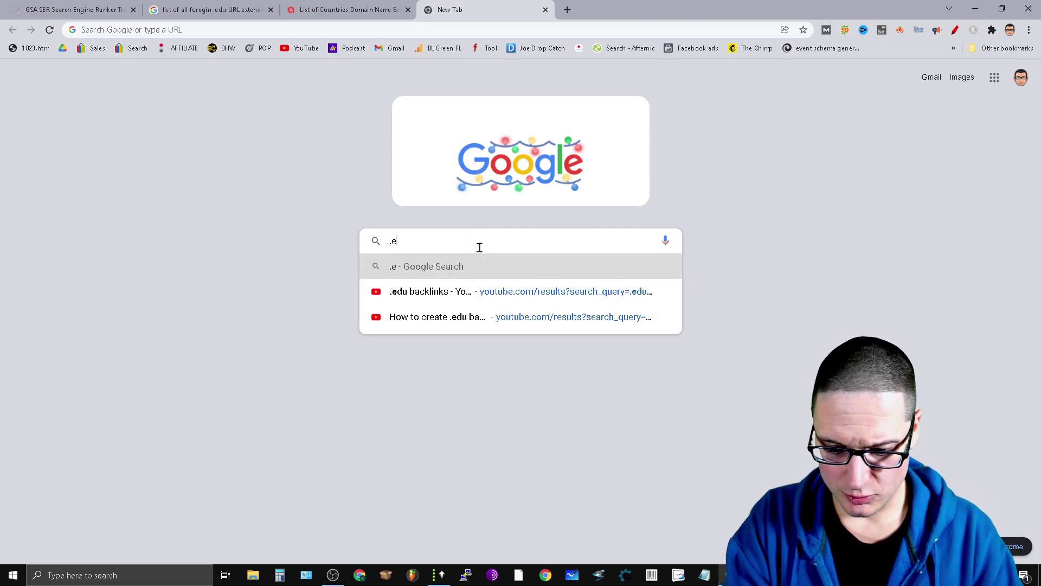
type("du.fu")
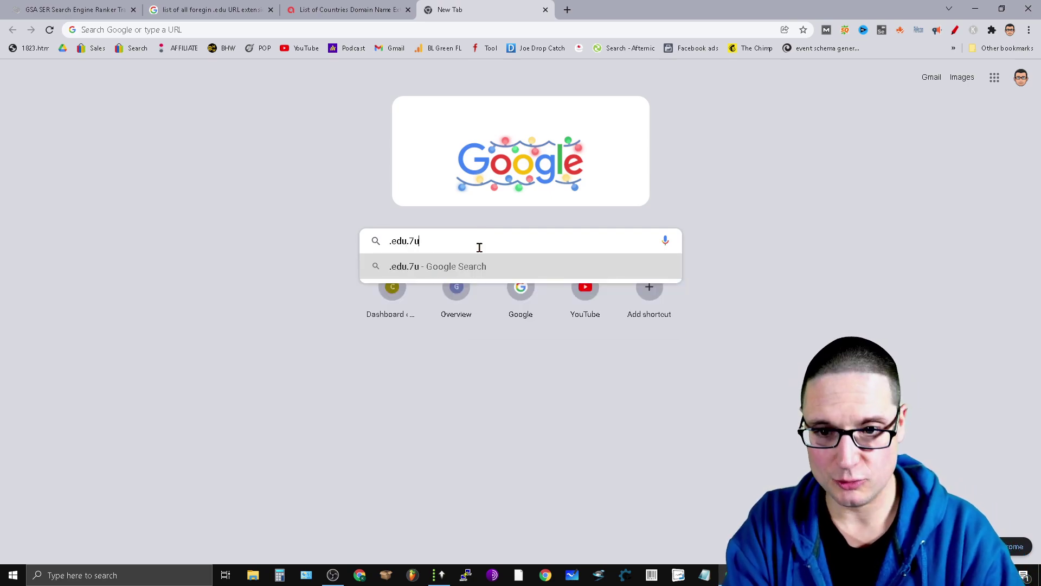
key("BackSpace")
key("BackSpace")
type("ca")
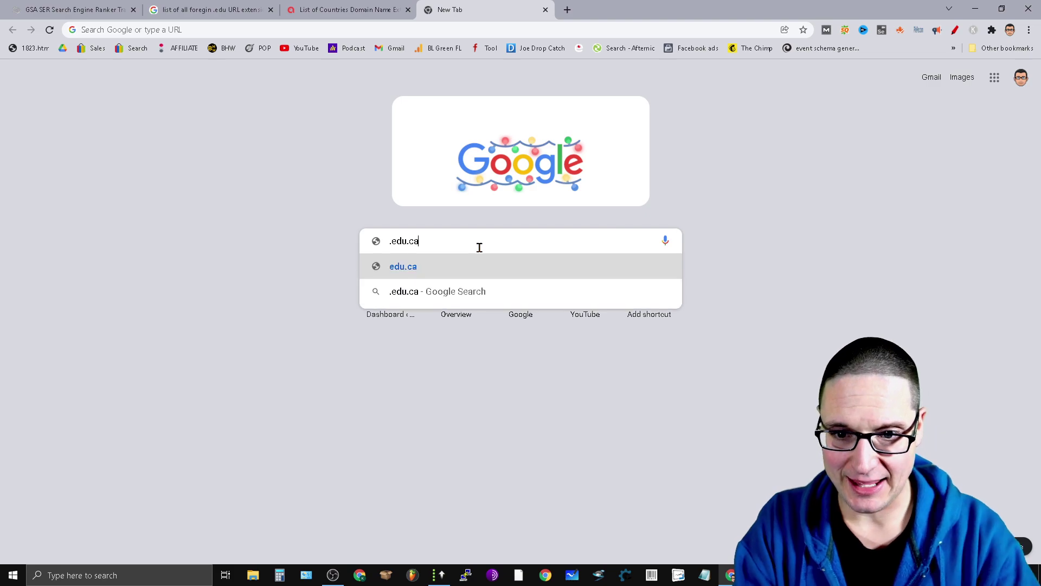
key("Return")
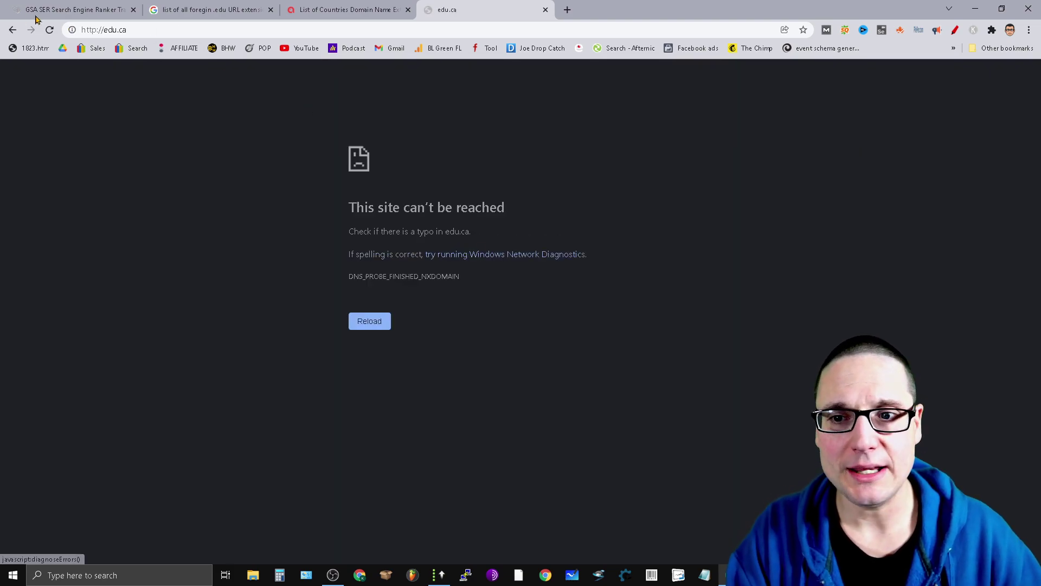
left_click(545, 9)
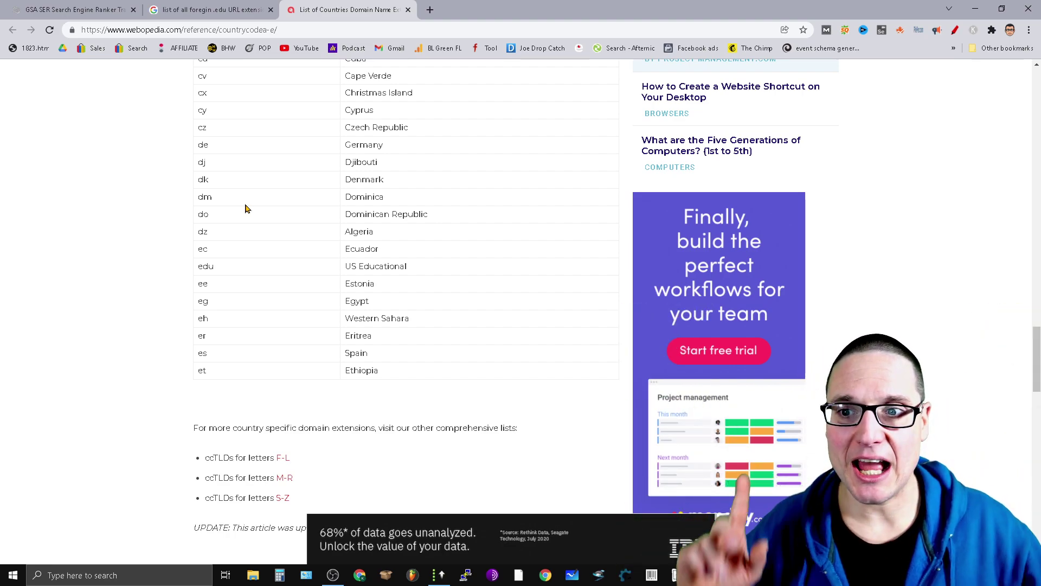
Return to the 'GSA SER Search Engine Ranker Training' course page ($124, with Buy now).
left_click(45, 6)
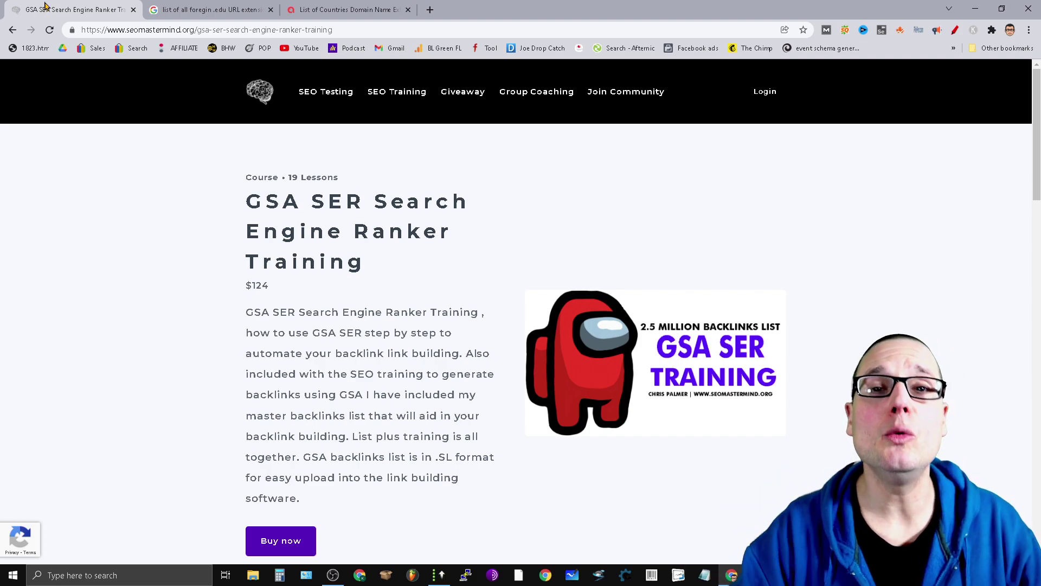